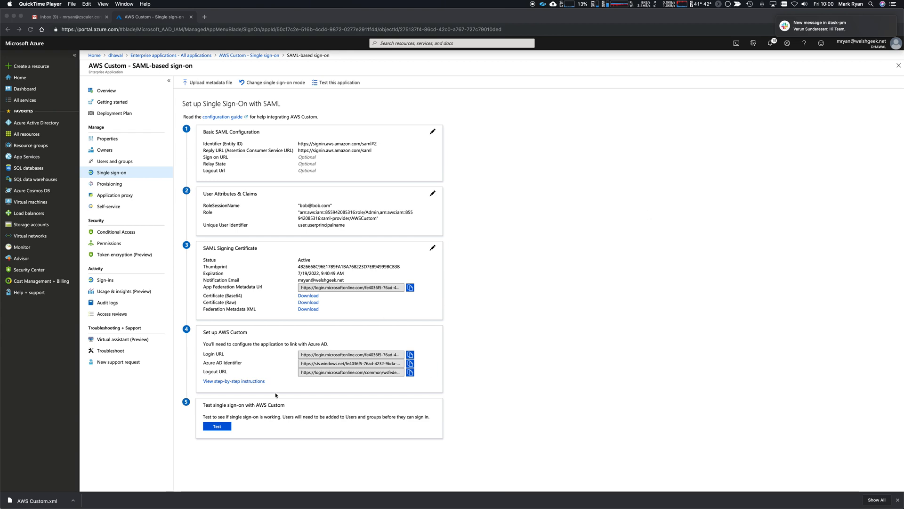
# Step: Run the AWS Custom single sign-on test, signing in as the current user
pyautogui.click(893, 4)
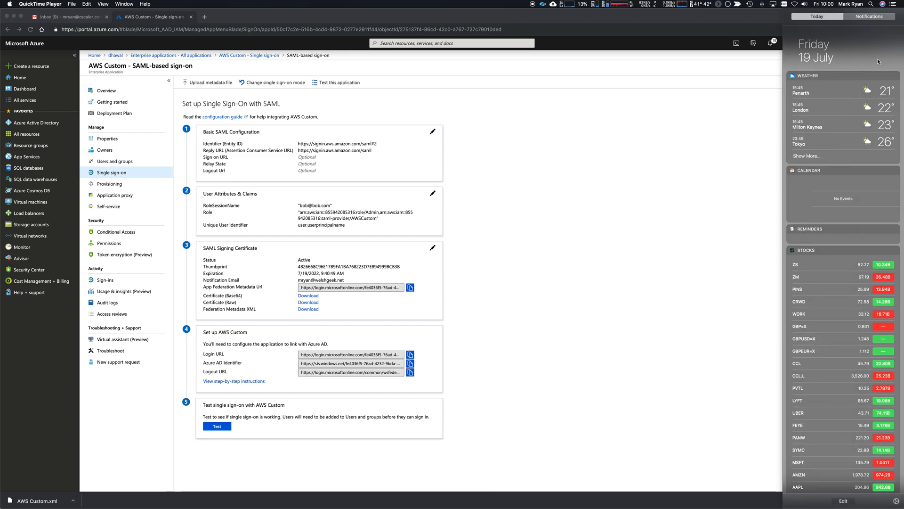
pyautogui.click(893, 4)
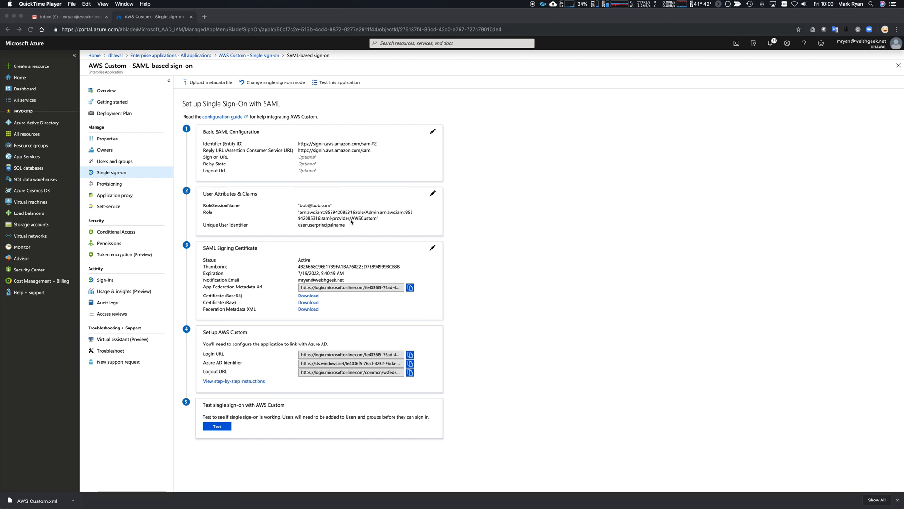
pyautogui.click(219, 429)
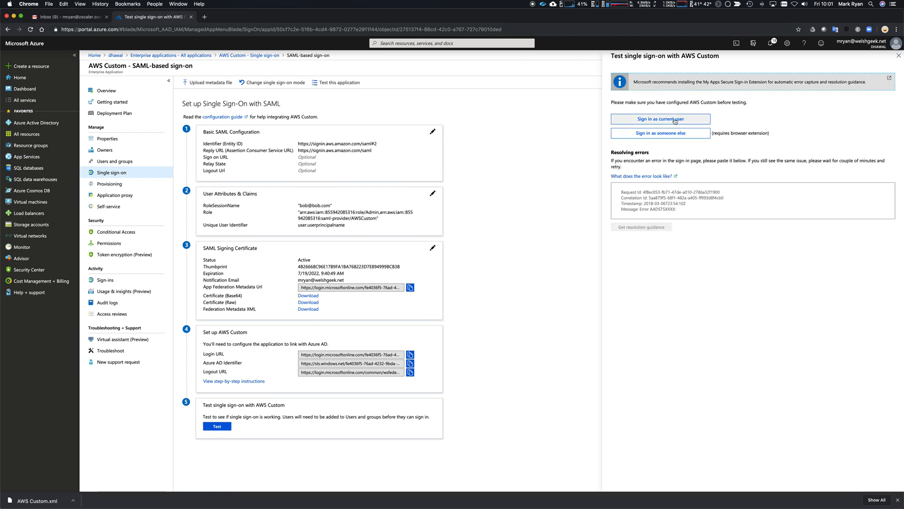
pyautogui.click(664, 119)
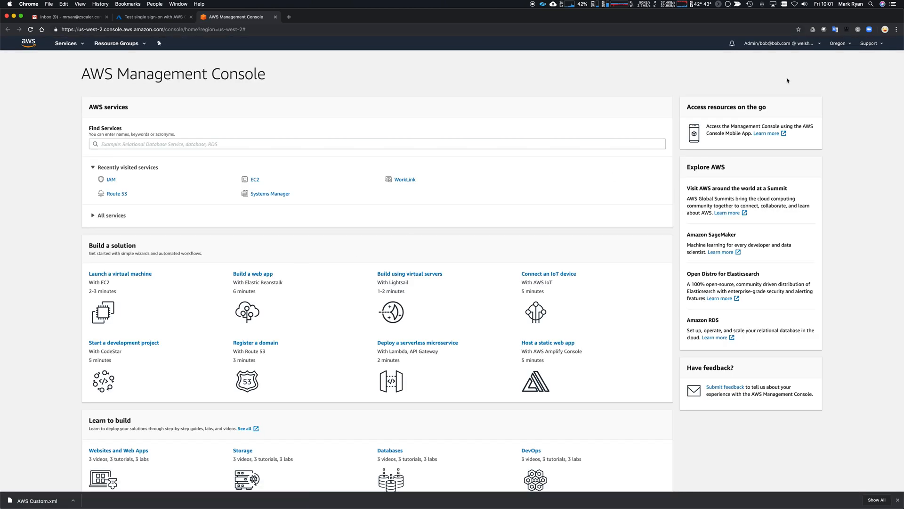
# Step: Check the federated login's Admin role and account in AWS, then close the console tab
pyautogui.click(775, 43)
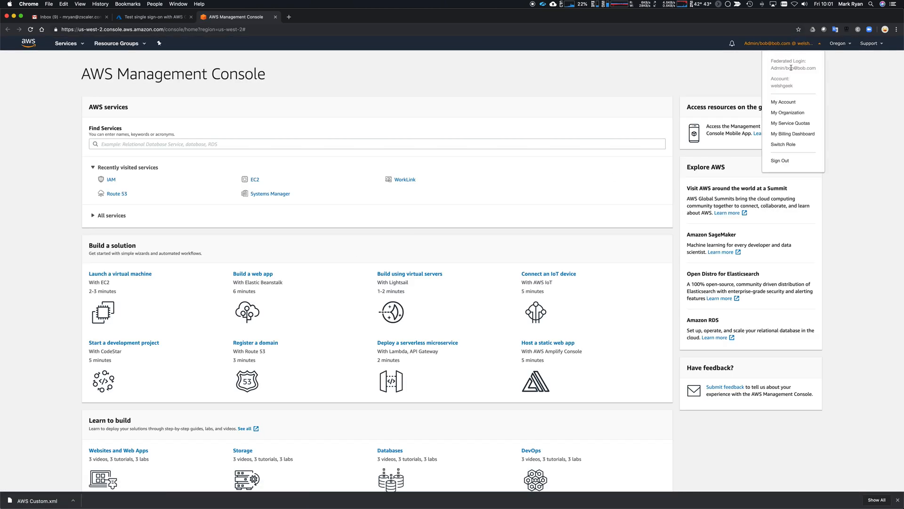
pyautogui.click(759, 44)
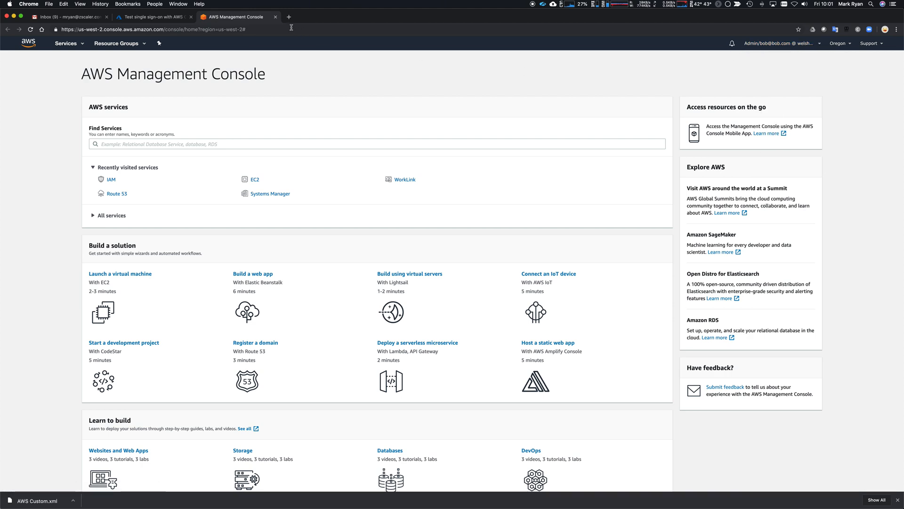
pyautogui.click(274, 17)
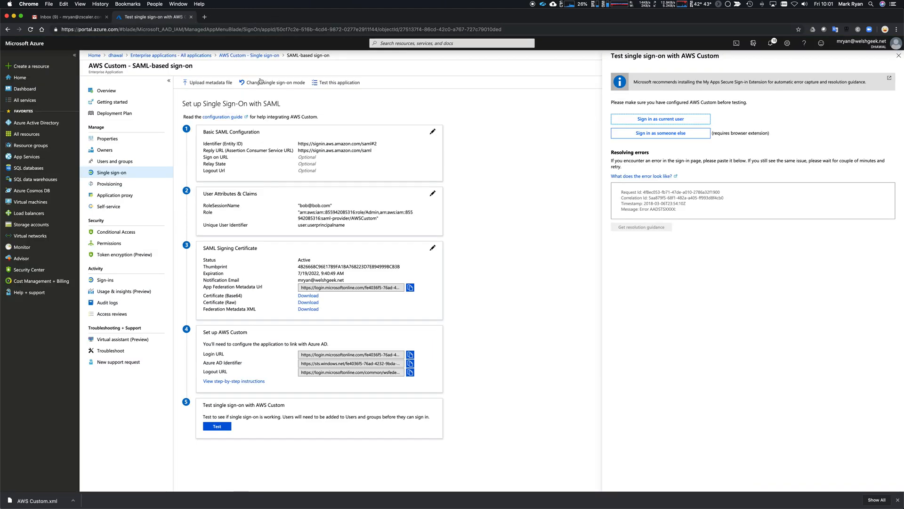
# Step: Highlight the Admin role, AWSCustom provider and RoleSessionName values in the SAML claims
pyautogui.moveTo(379, 212); pyautogui.dragTo(351, 218)
pyautogui.click(376, 218)
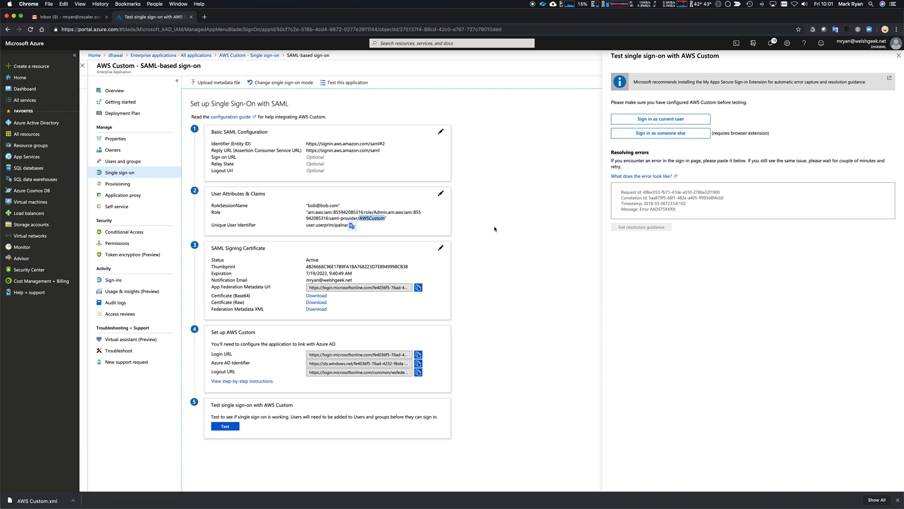
pyautogui.click(457, 224)
pyautogui.moveTo(339, 205); pyautogui.dragTo(310, 207)
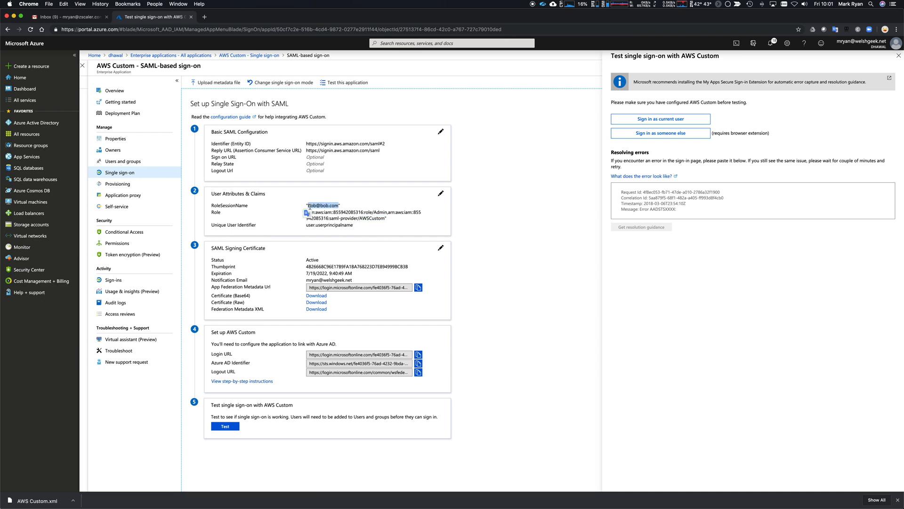
pyautogui.click(558, 250)
# Step: Add a new non-gallery enterprise application named AWSSSO
pyautogui.click(188, 56)
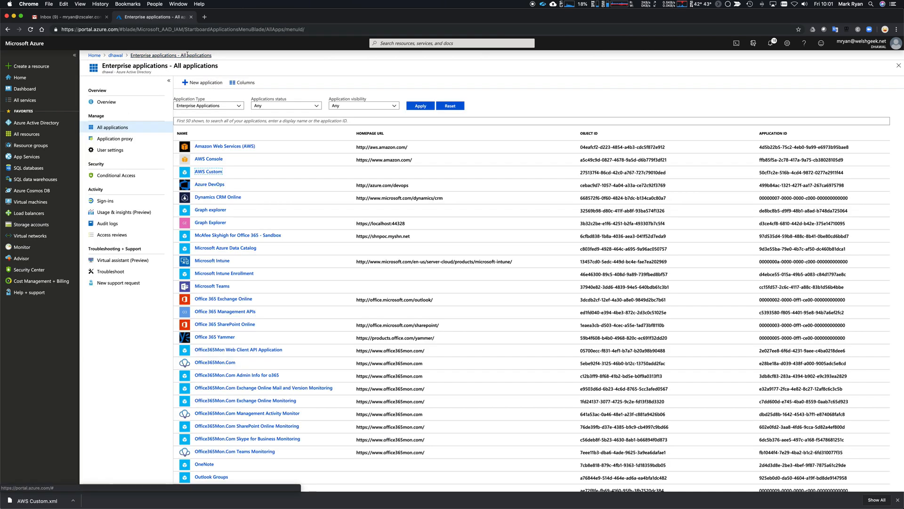
pyautogui.click(201, 85)
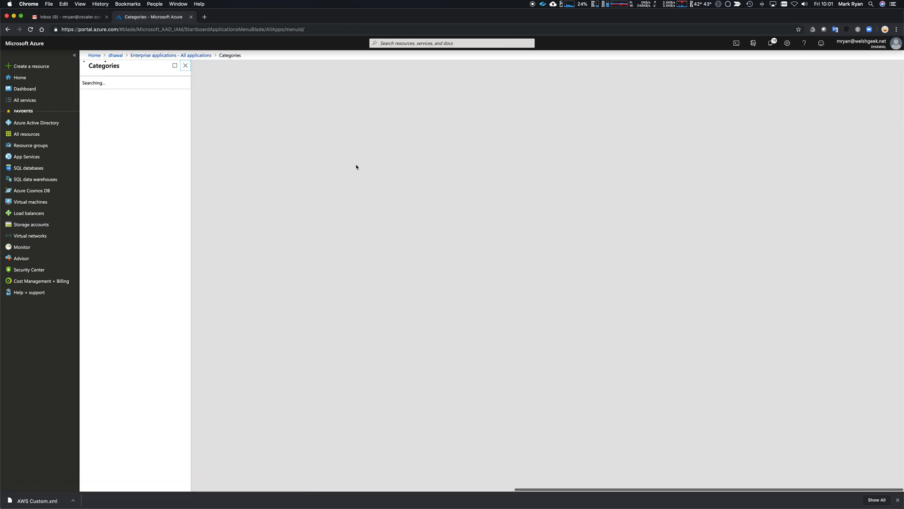
pyautogui.click(363, 104)
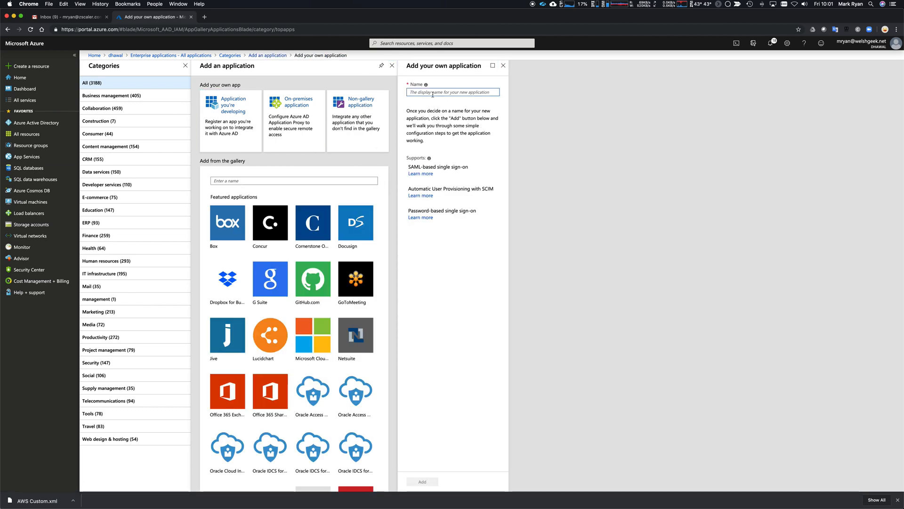
pyautogui.write('AWSSSO')
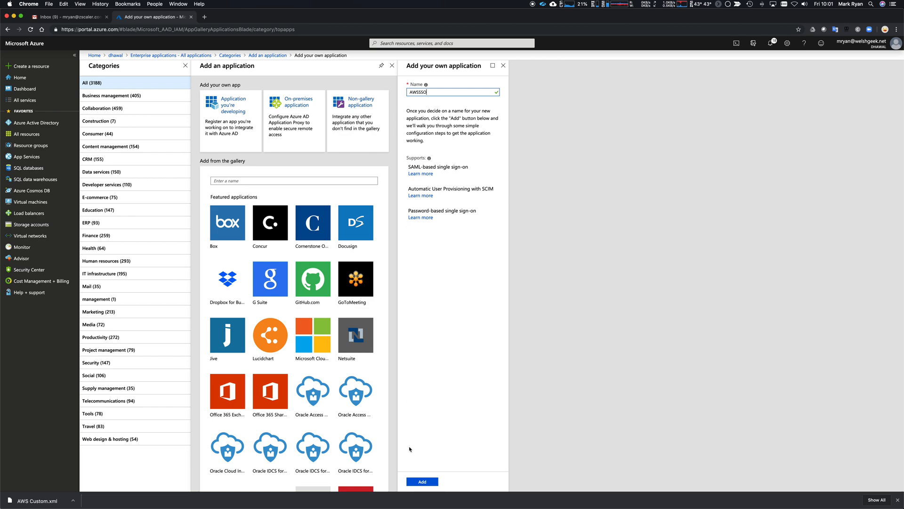
pyautogui.click(421, 482)
# Step: Check the notifications for the AWSSSO creation progress
pyautogui.click(898, 501)
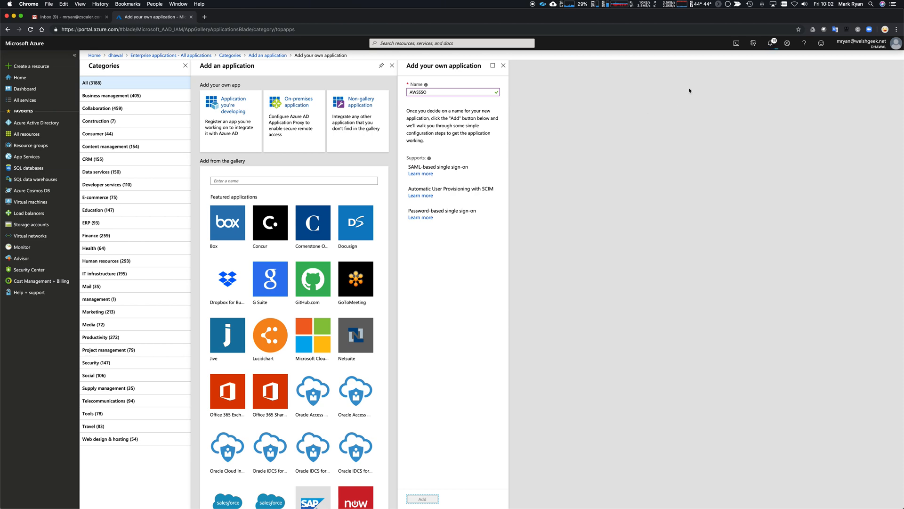
pyautogui.click(771, 43)
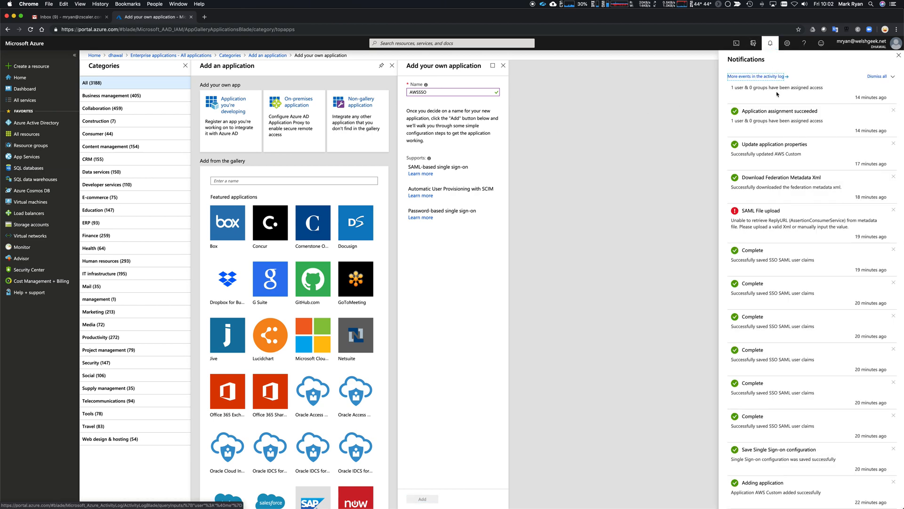
pyautogui.click(771, 43)
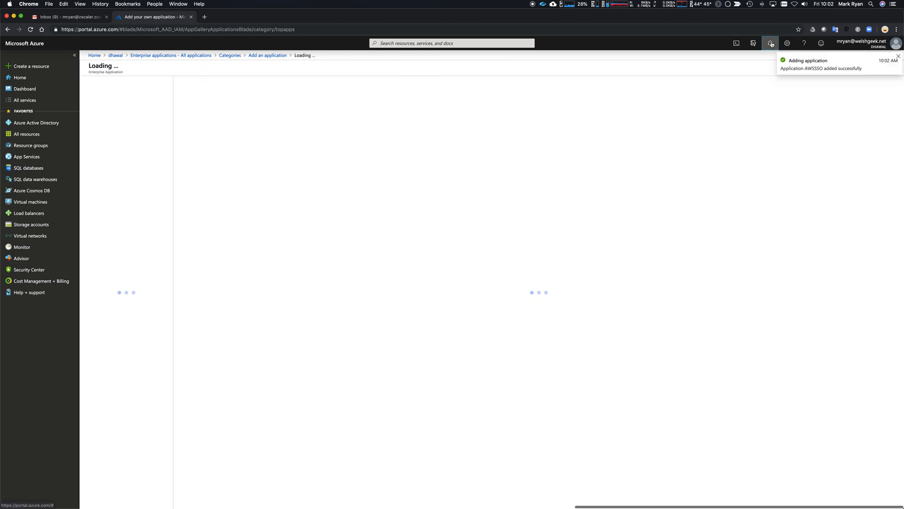
# Step: Set User assignment required to No in AWSSSO's properties and save
pyautogui.click(770, 44)
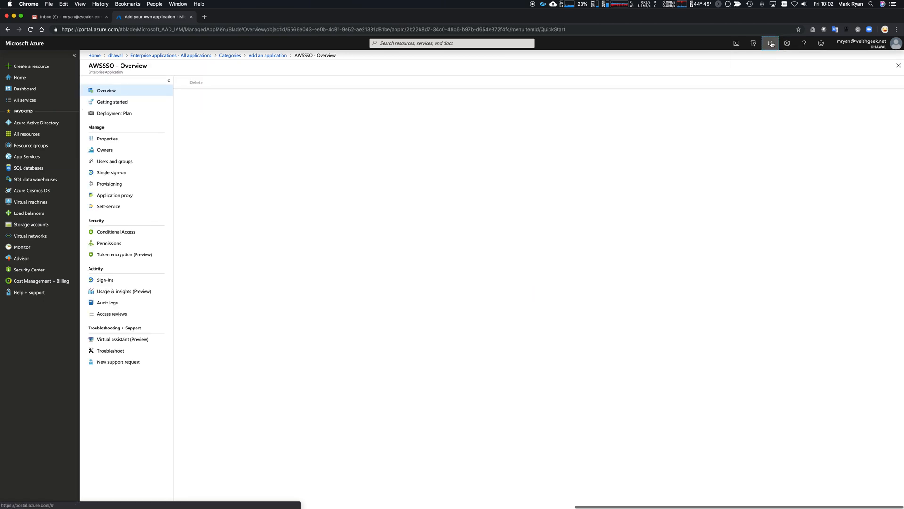
pyautogui.click(770, 44)
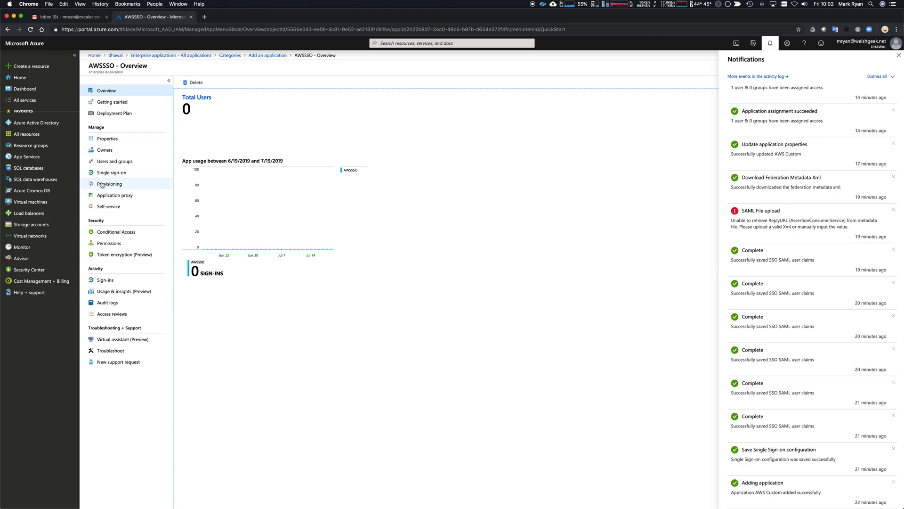
pyautogui.click(107, 139)
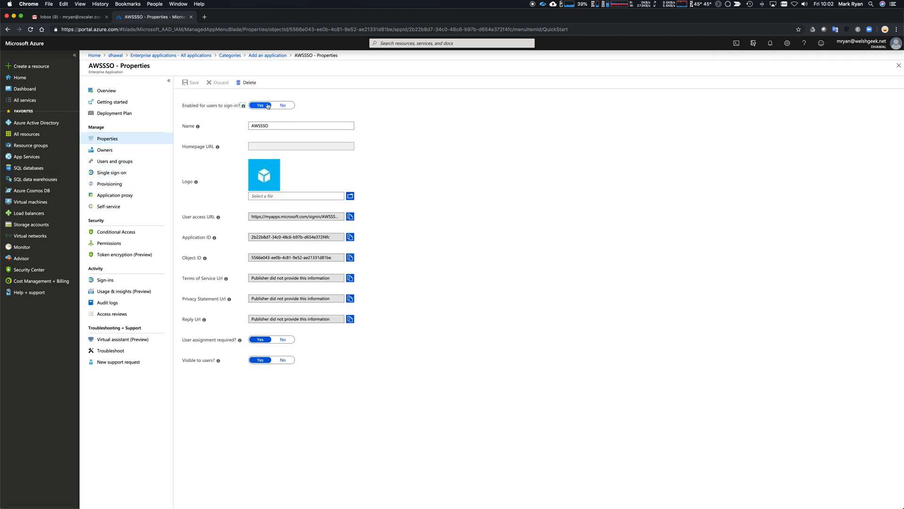
pyautogui.click(280, 344)
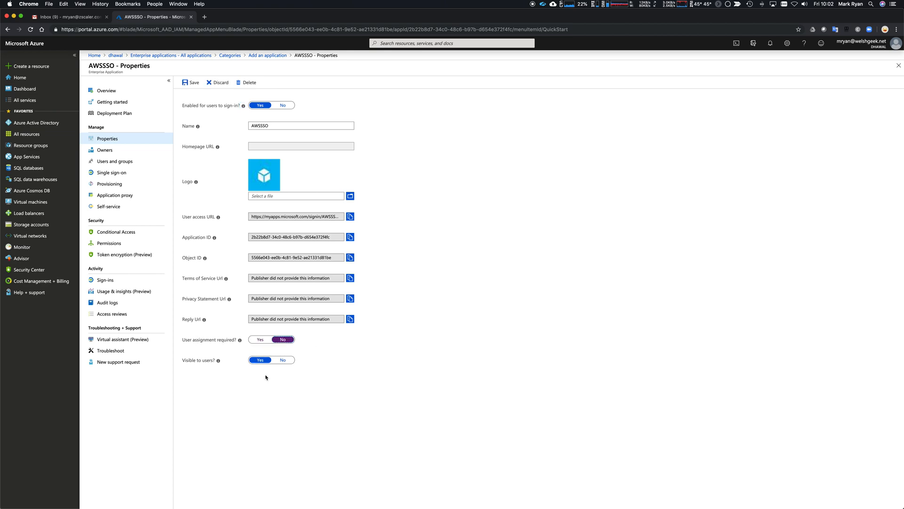
pyautogui.click(188, 84)
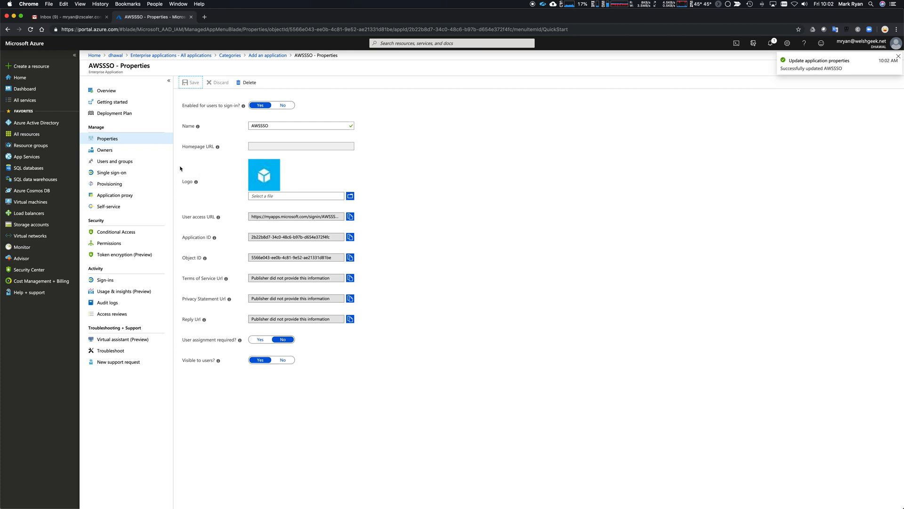
pyautogui.click(130, 173)
pyautogui.click(329, 137)
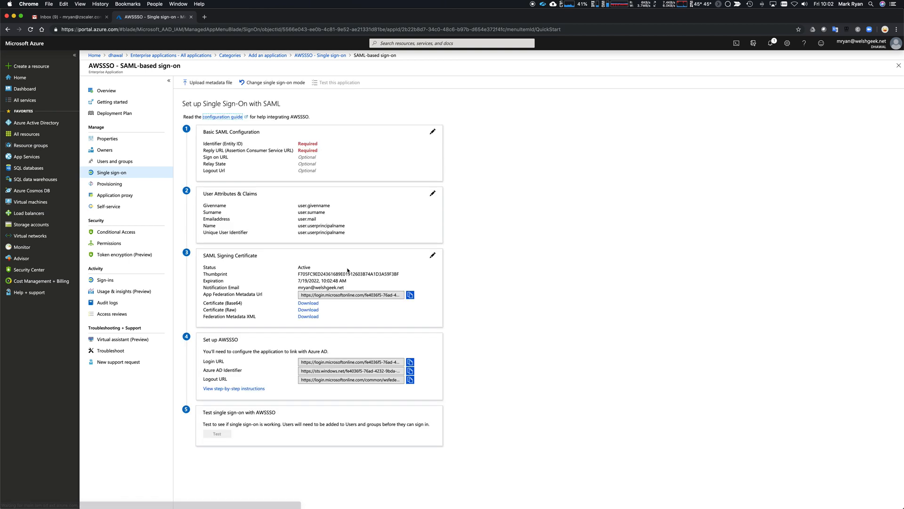
pyautogui.click(433, 132)
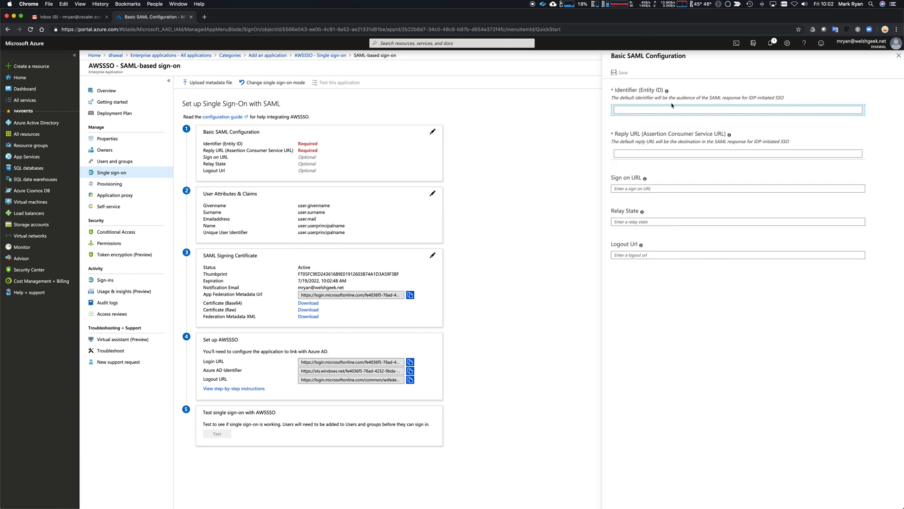
pyautogui.click(657, 113)
pyautogui.write('https:/')
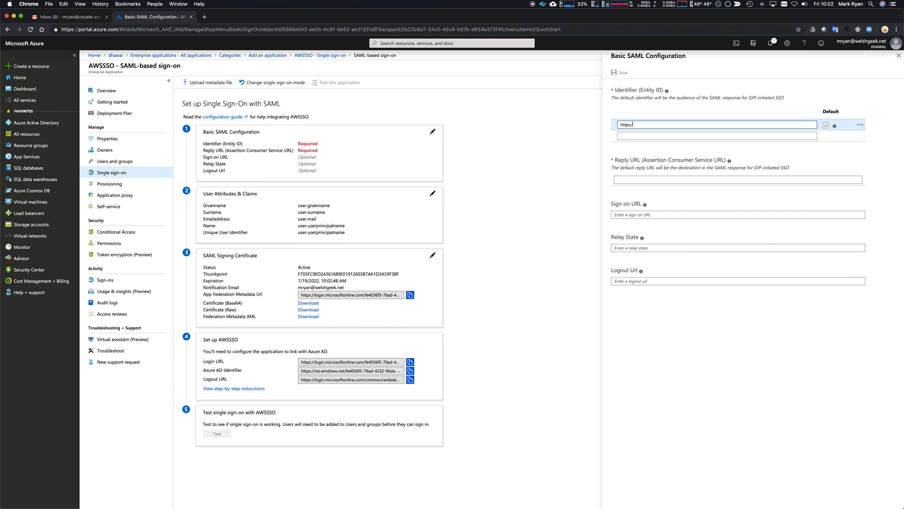
pyautogui.write('/signin')
pyautogui.press('super+Tab')
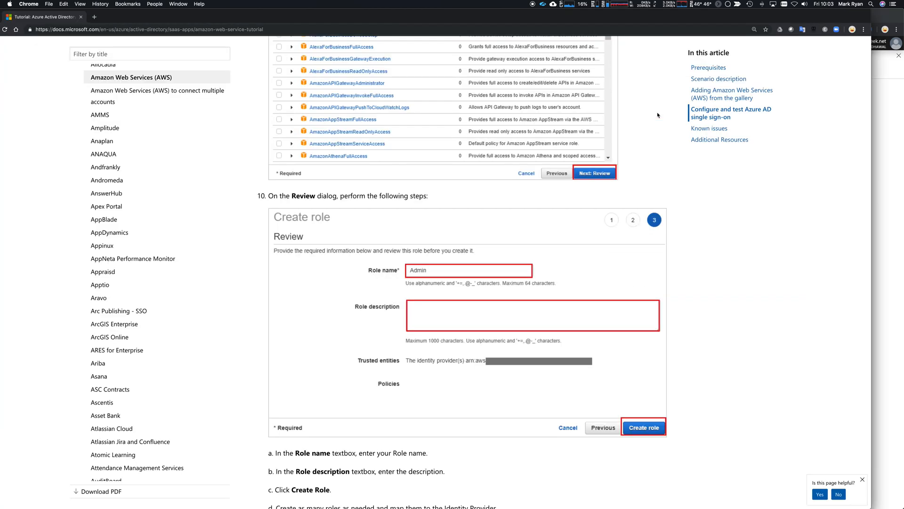
pyautogui.scroll(20, 566, 191)
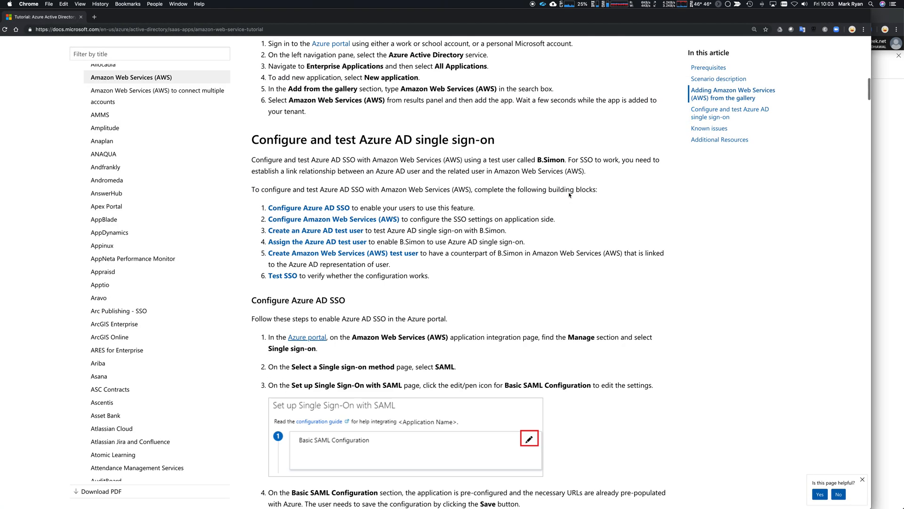
pyautogui.scroll(-15, 568, 195)
pyautogui.scroll(12, 565, 195)
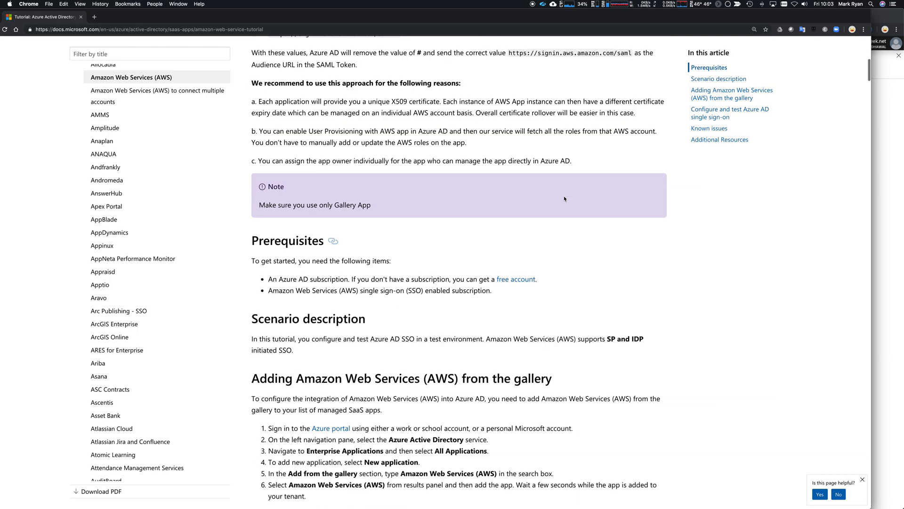
pyautogui.scroll(10, 563, 194)
pyautogui.scroll(-1, 424, 306)
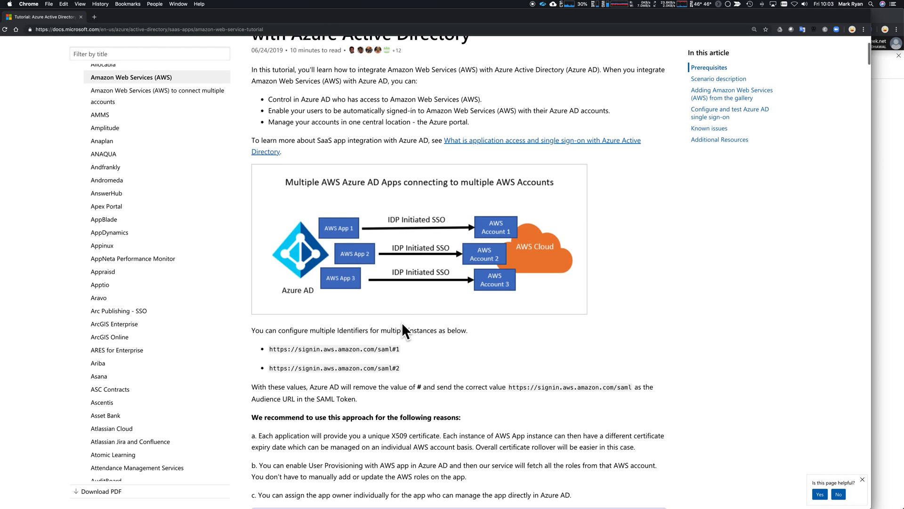
pyautogui.moveTo(392, 349); pyautogui.dragTo(276, 349)
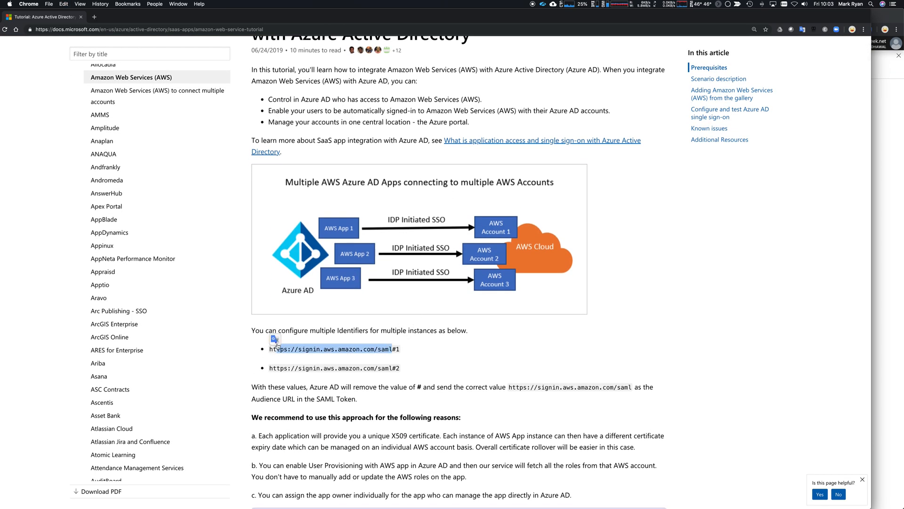
pyautogui.moveTo(408, 354); pyautogui.dragTo(270, 355)
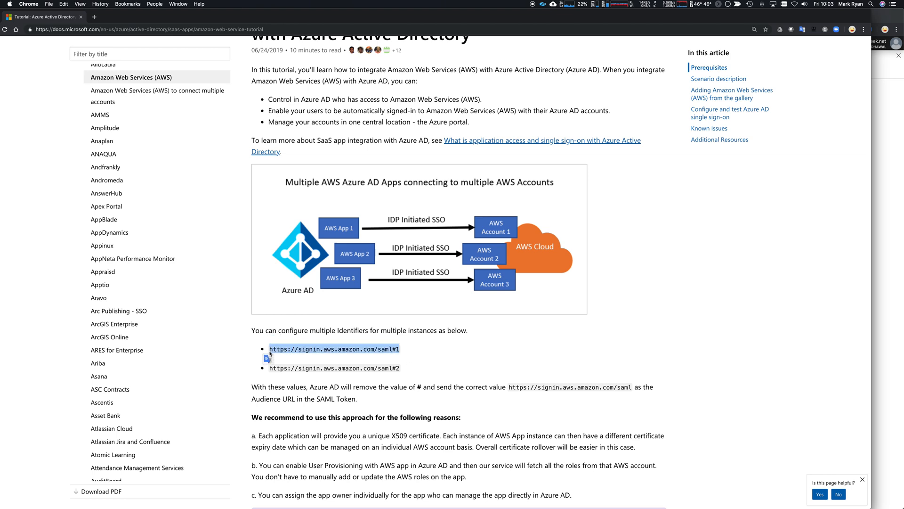
pyautogui.press('super+c')
pyautogui.press('super+grave')
pyautogui.press('super+v')
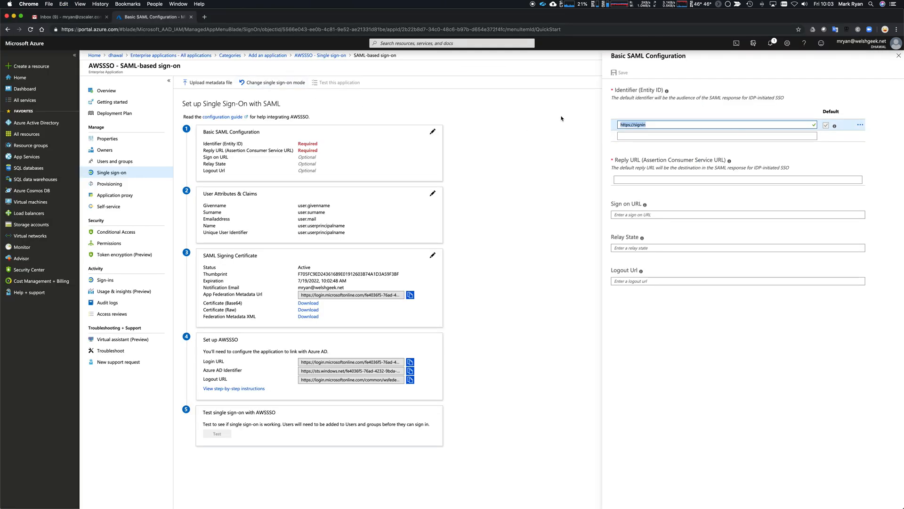
pyautogui.press('BackSpace')
pyautogui.write('3')
pyautogui.click(793, 180)
pyautogui.press('super+v')
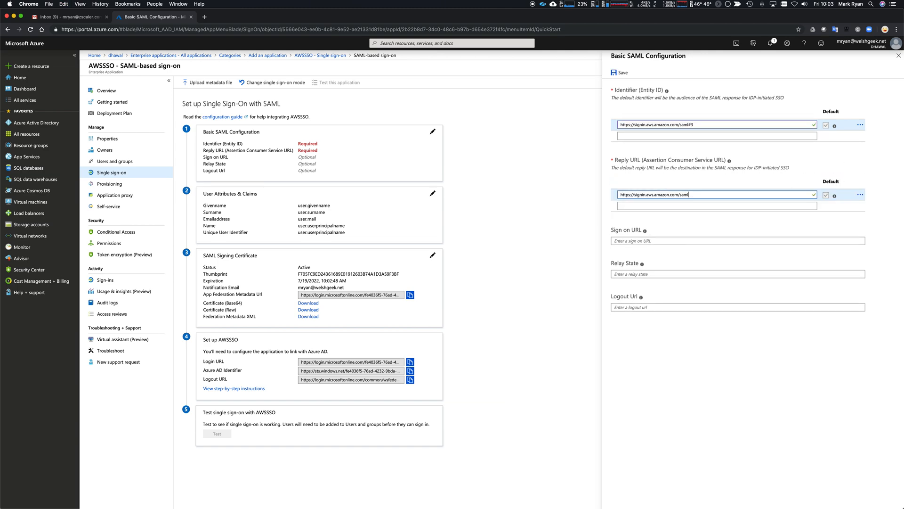
pyautogui.click(783, 182)
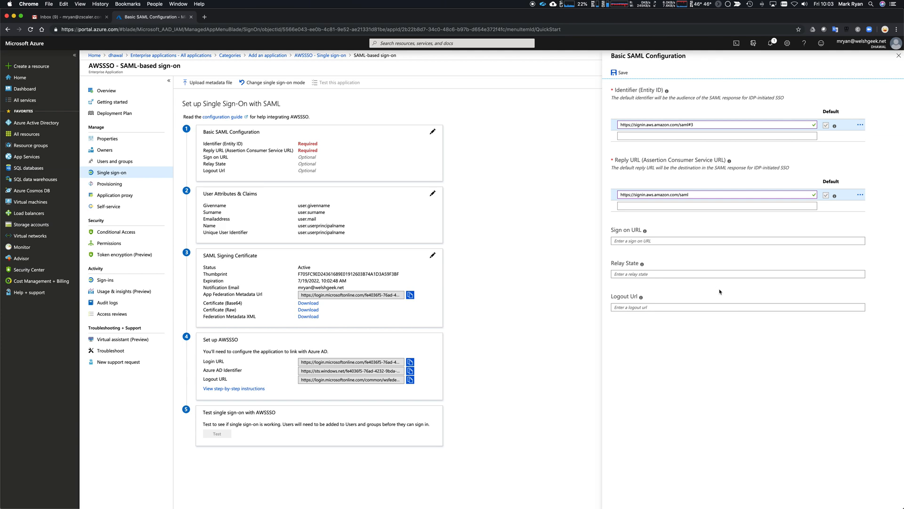
pyautogui.click(620, 73)
# Step: Dismiss the unsaved-edits warning and close the save notification
pyautogui.click(434, 195)
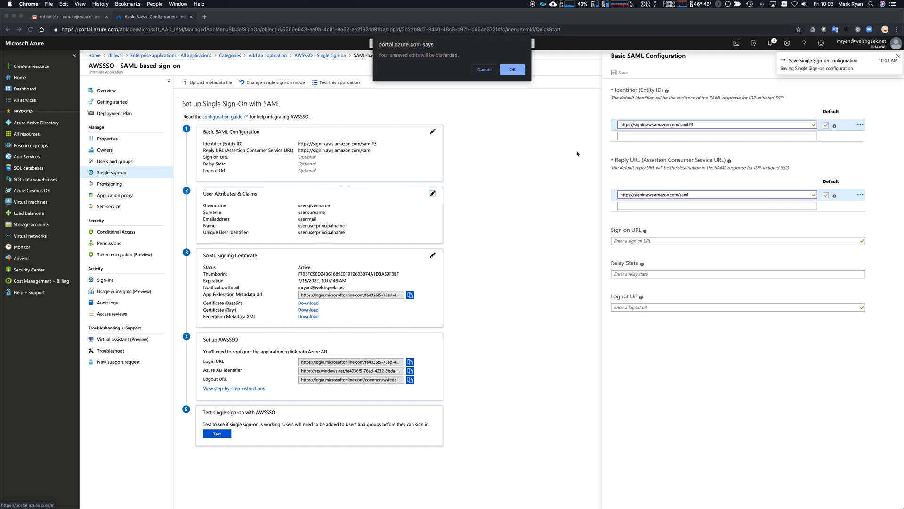
pyautogui.press('Escape')
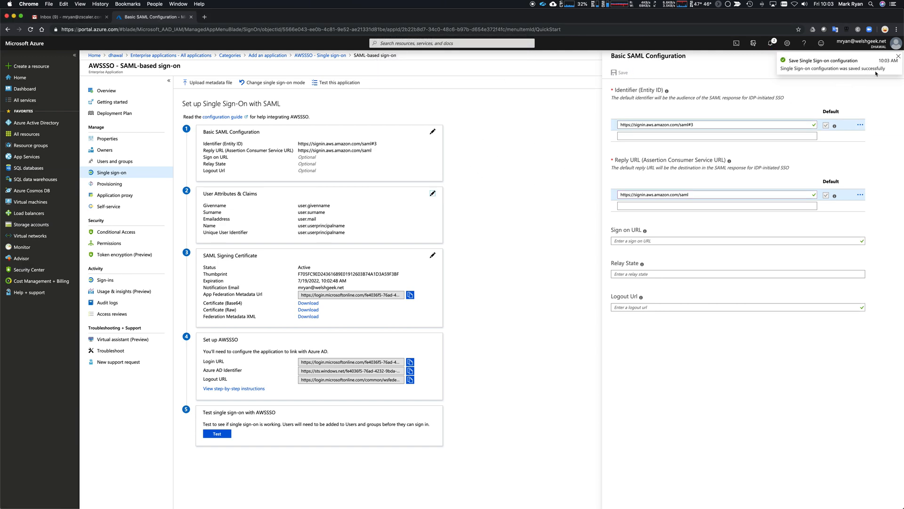
pyautogui.click(898, 56)
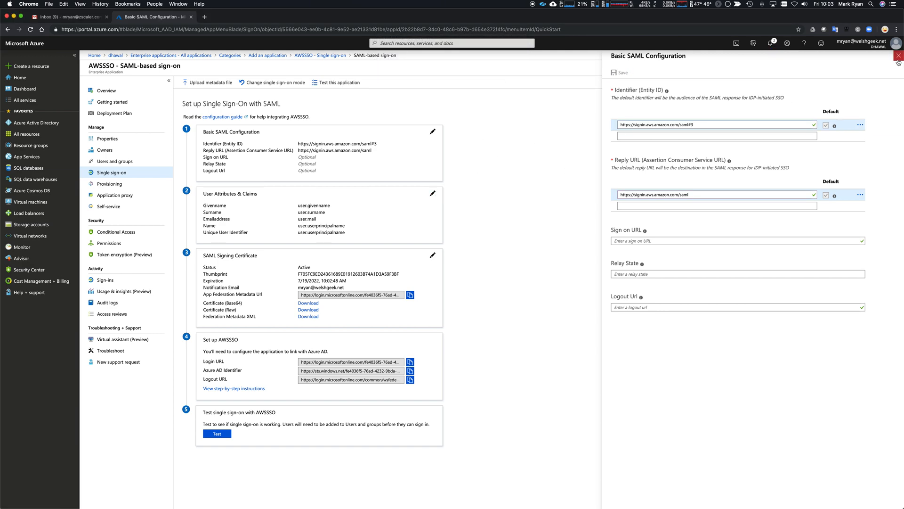
# Step: Delete the emailaddress and givenname claims from User Attributes & Claims
pyautogui.click(431, 195)
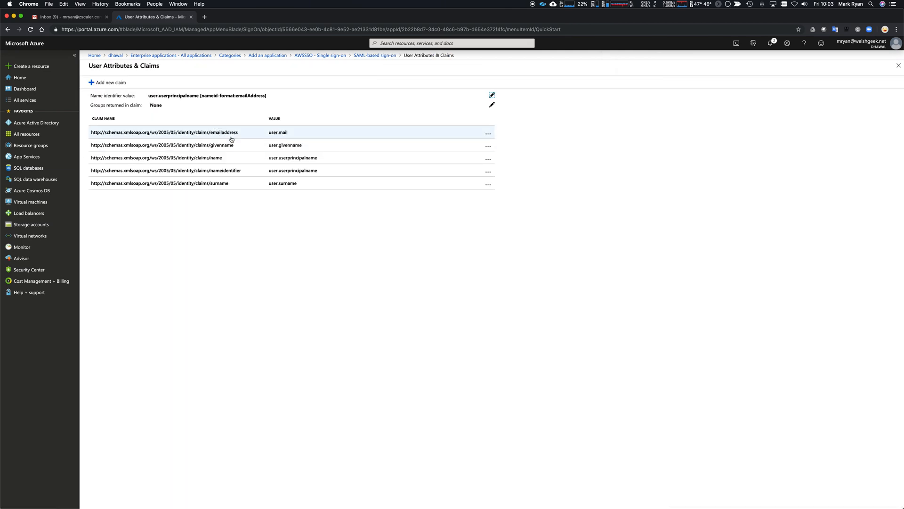
pyautogui.click(488, 133)
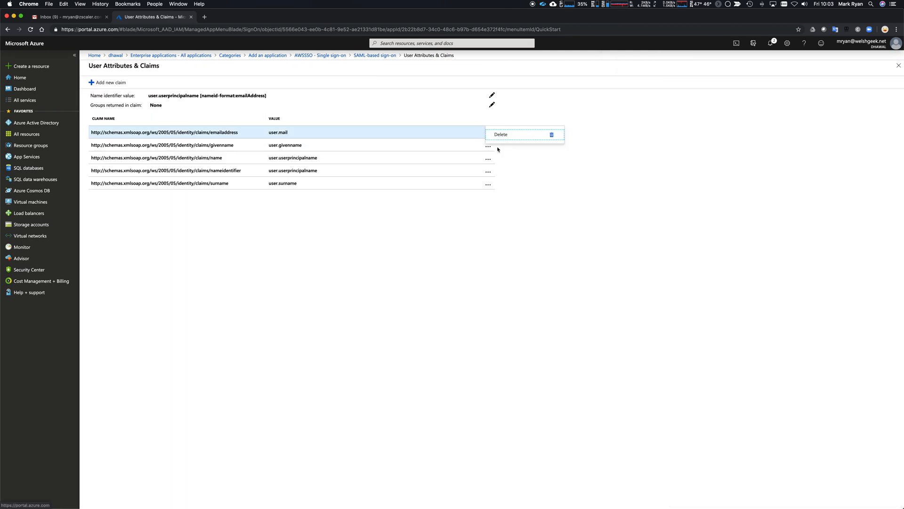
pyautogui.click(501, 134)
pyautogui.click(100, 178)
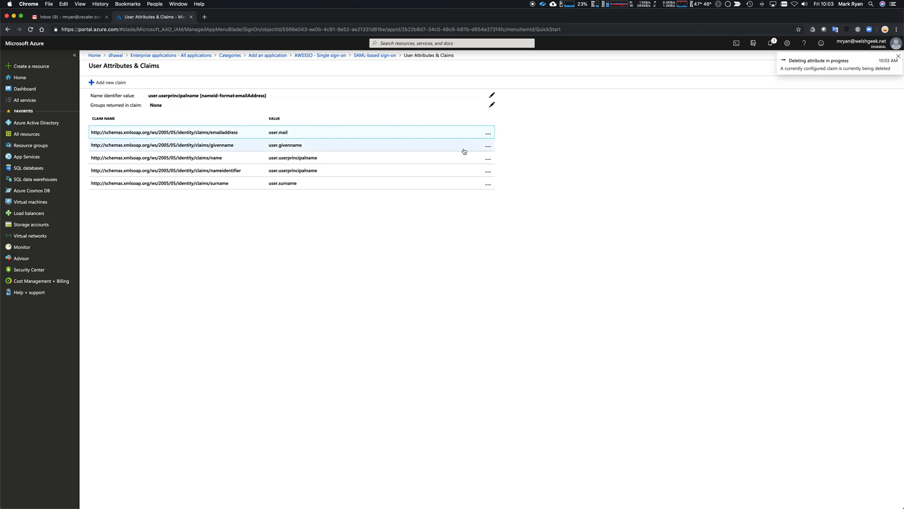
pyautogui.click(487, 132)
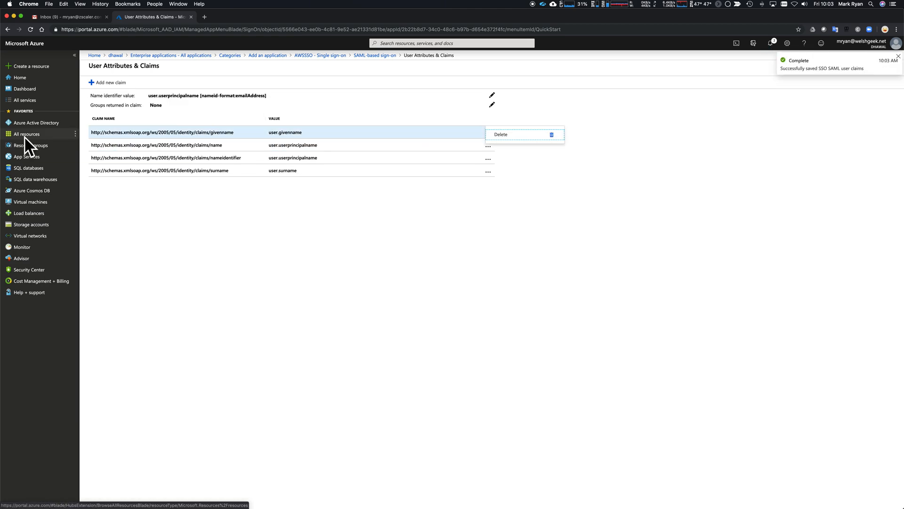
pyautogui.click(500, 135)
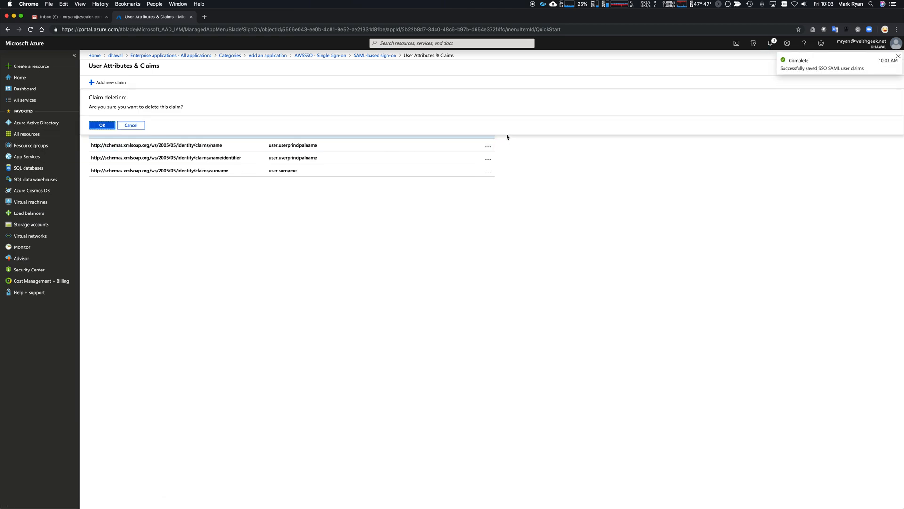
pyautogui.click(109, 127)
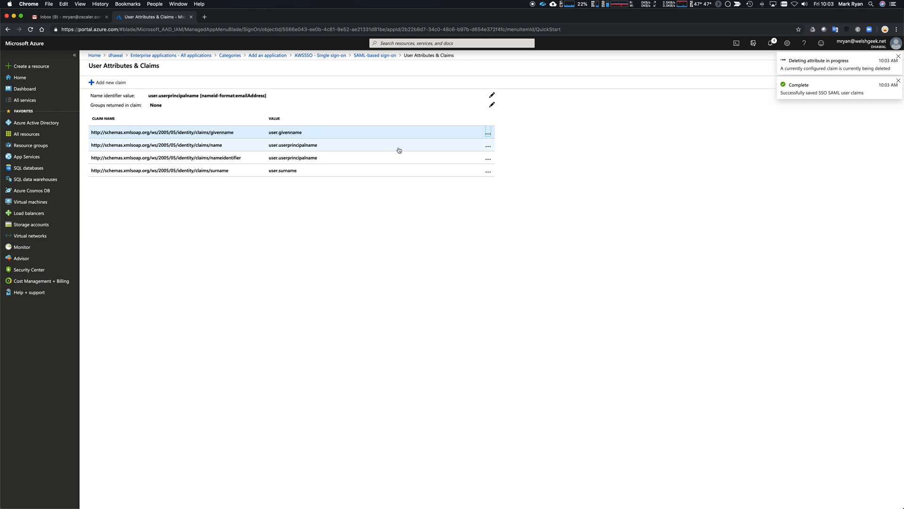
# Step: Delete the name and surname claims, leaving only nameidentifier, then return to the tutorial
pyautogui.click(490, 133)
pyautogui.click(518, 140)
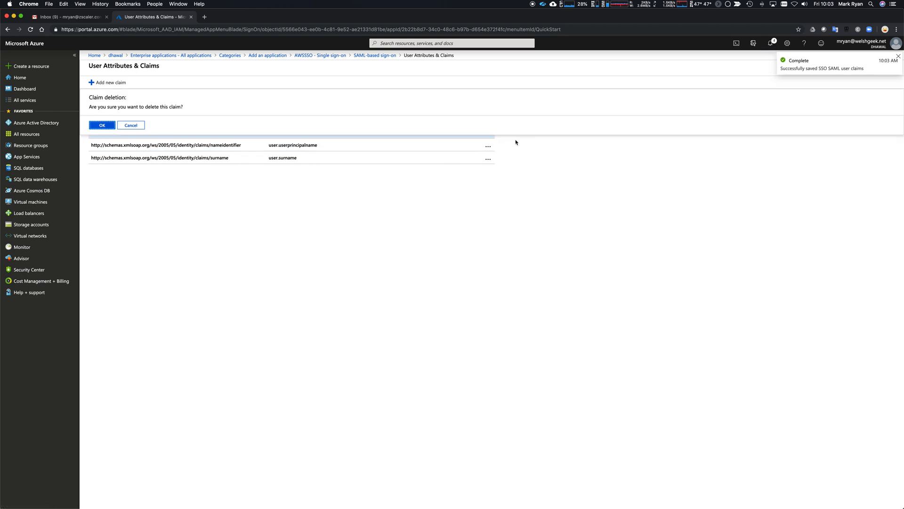
pyautogui.click(102, 125)
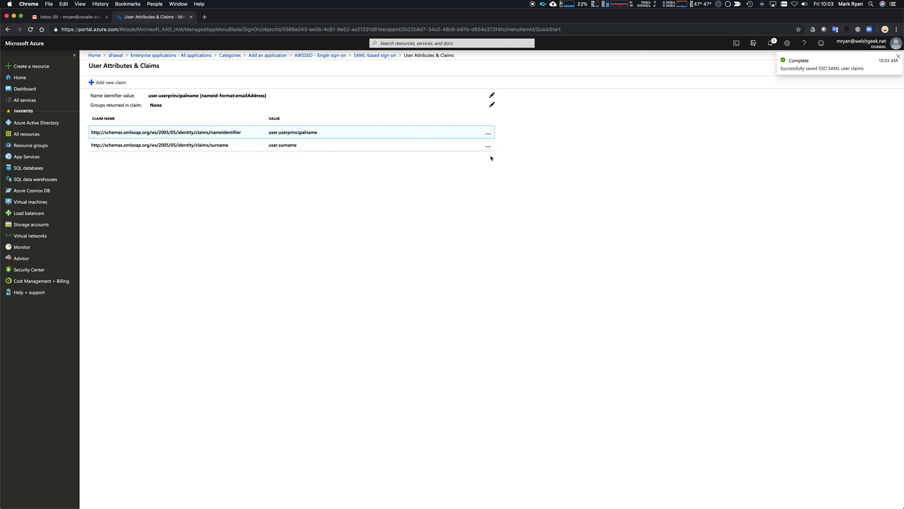
pyautogui.click(489, 149)
pyautogui.click(518, 149)
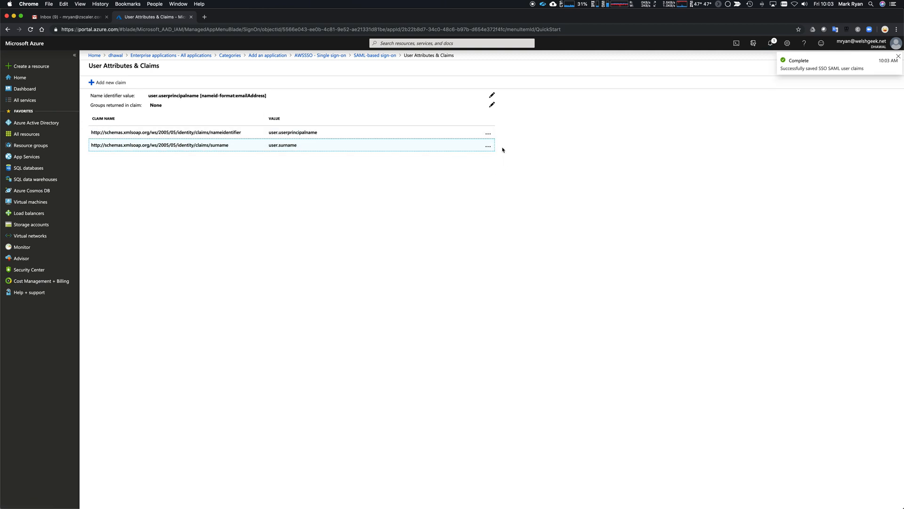
pyautogui.press('Return')
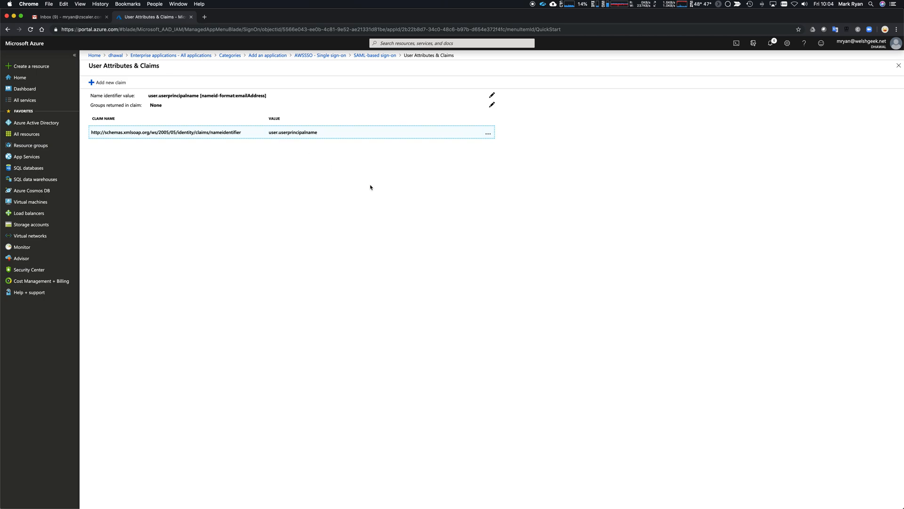
pyautogui.press('super+grave')
pyautogui.scroll(-15, 372, 187)
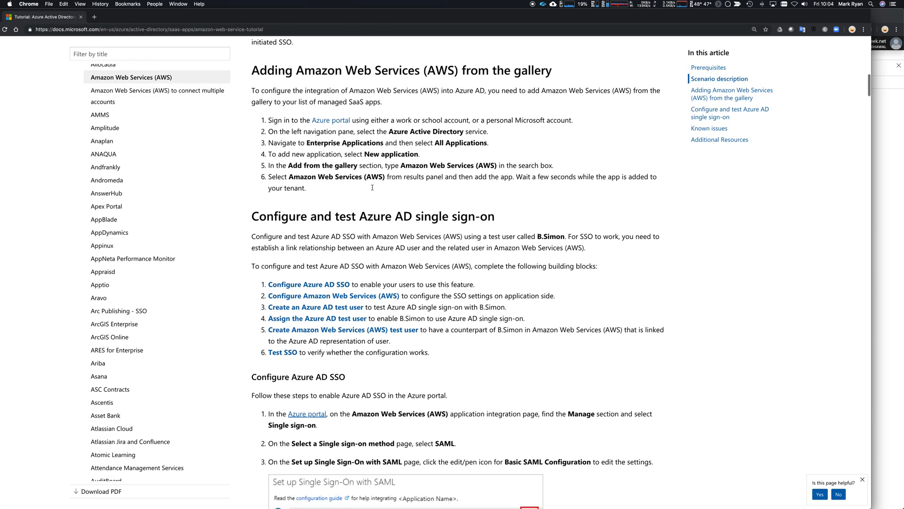
pyautogui.scroll(-8, 372, 187)
pyautogui.scroll(-3, 372, 189)
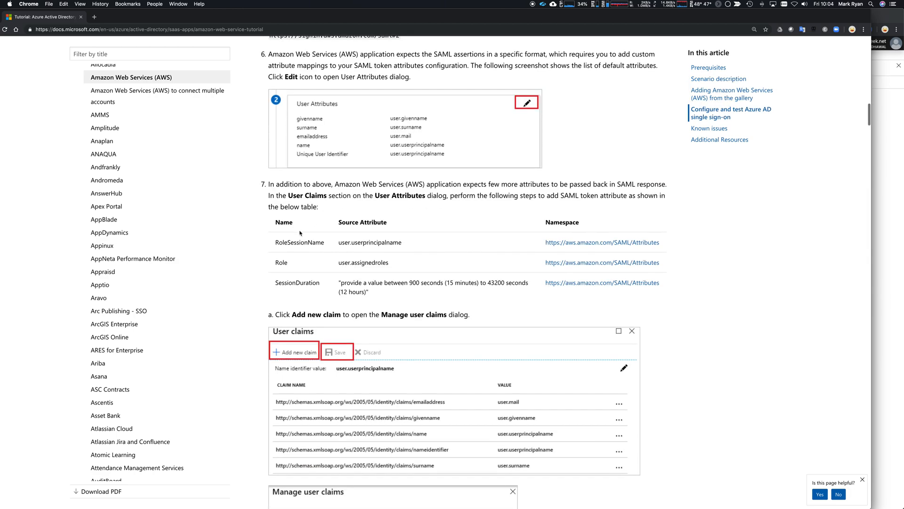
pyautogui.moveTo(662, 244); pyautogui.dragTo(544, 242)
pyautogui.press('super+c')
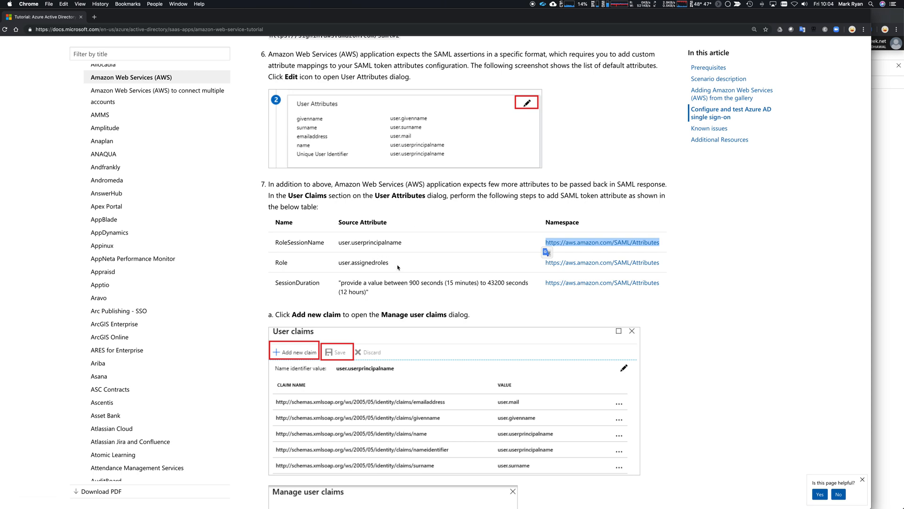
pyautogui.press('super+grave')
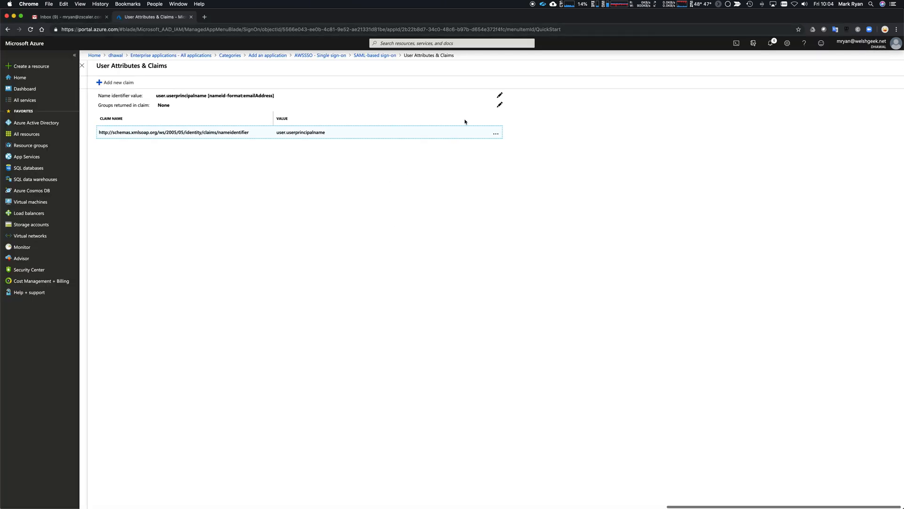
pyautogui.click(508, 105)
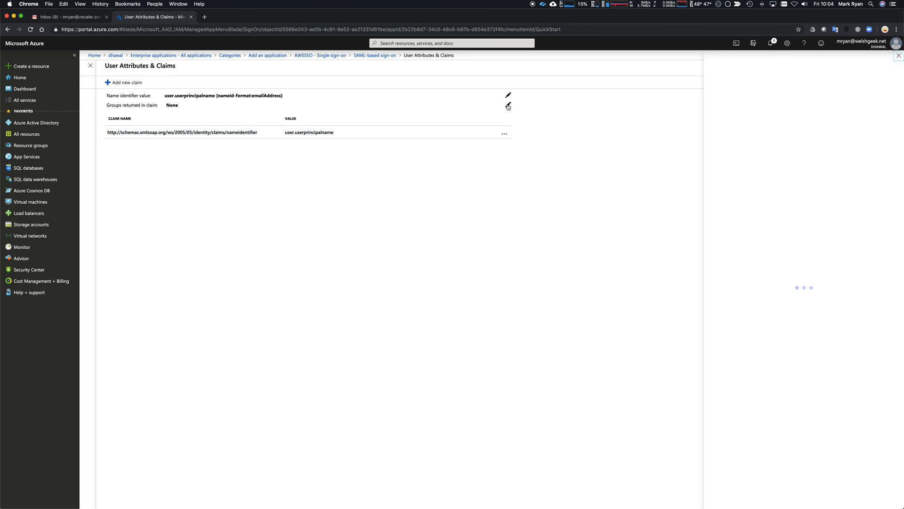
pyautogui.click(552, 109)
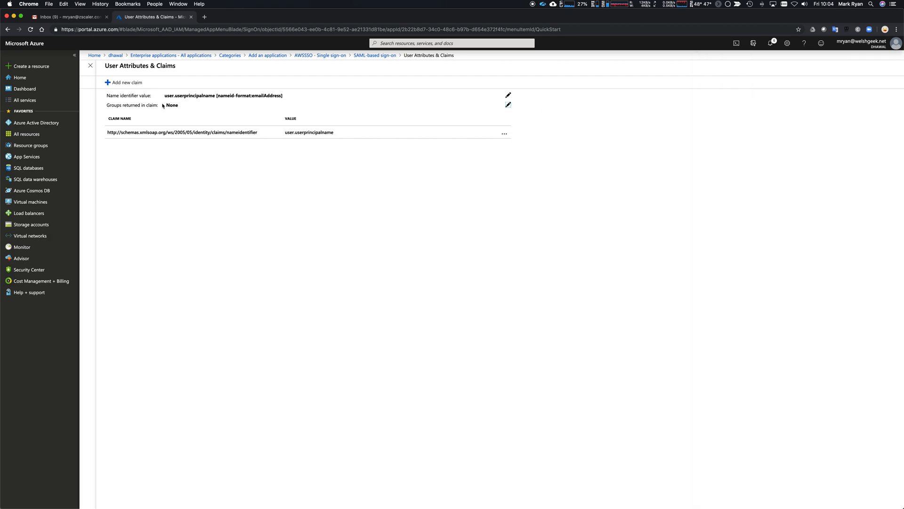
pyautogui.click(123, 82)
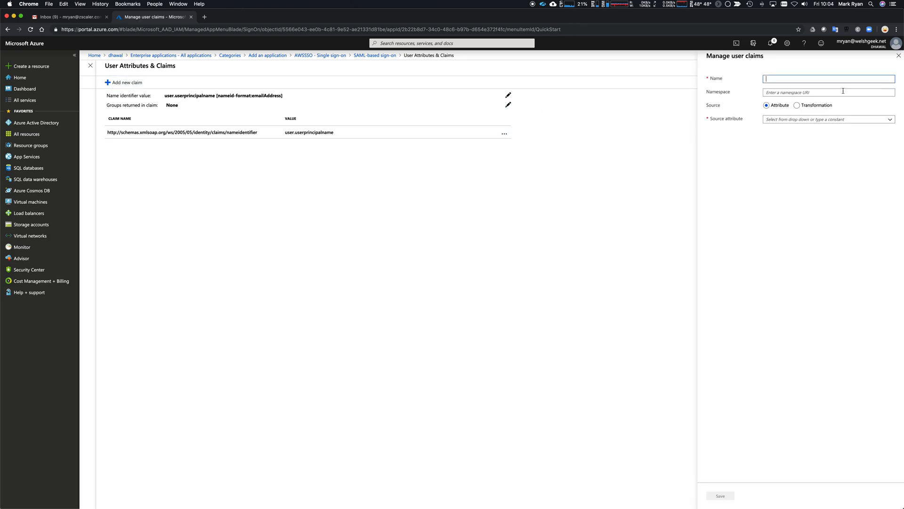
pyautogui.click(819, 93)
pyautogui.press('super+v')
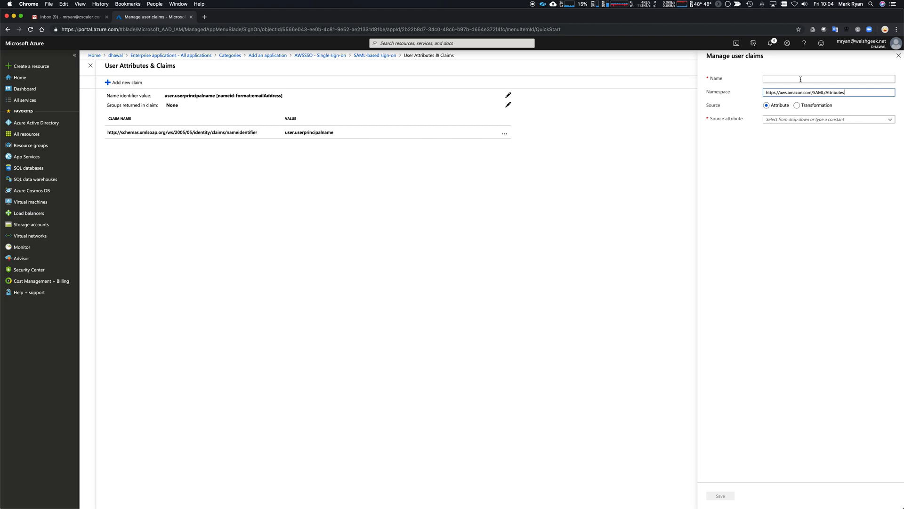
# Step: Name the claim RoleSessionName, copied from the tutorial's table
pyautogui.press('super+grave')
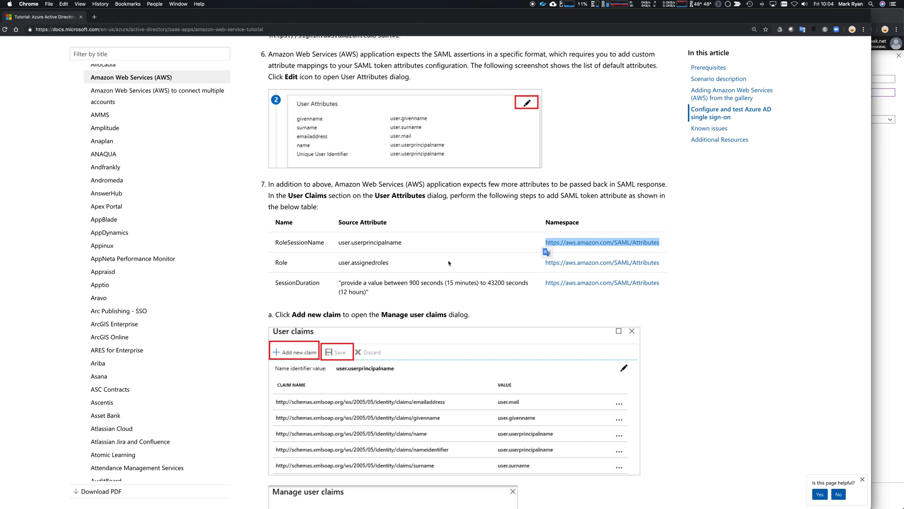
pyautogui.doubleClick(282, 262)
pyautogui.doubleClick(294, 243)
pyautogui.press('super+c')
pyautogui.press('super+grave')
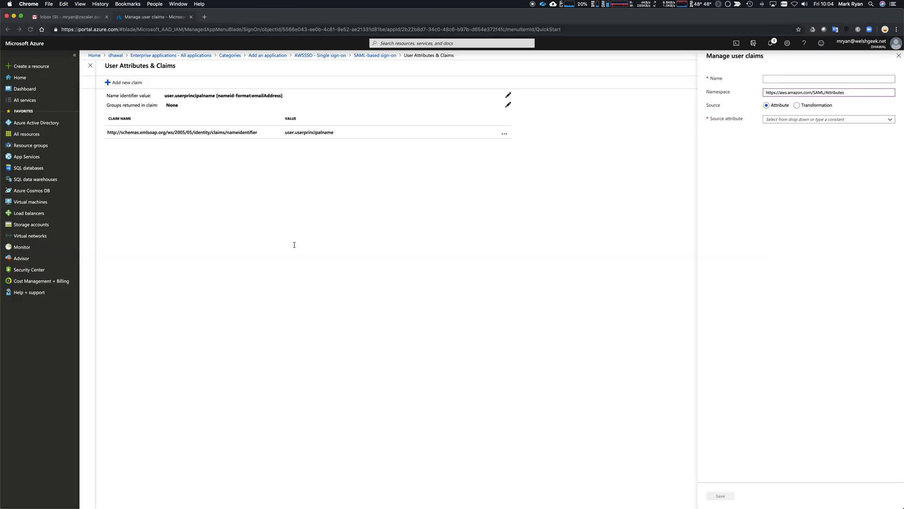
pyautogui.click(794, 80)
pyautogui.press('super+v')
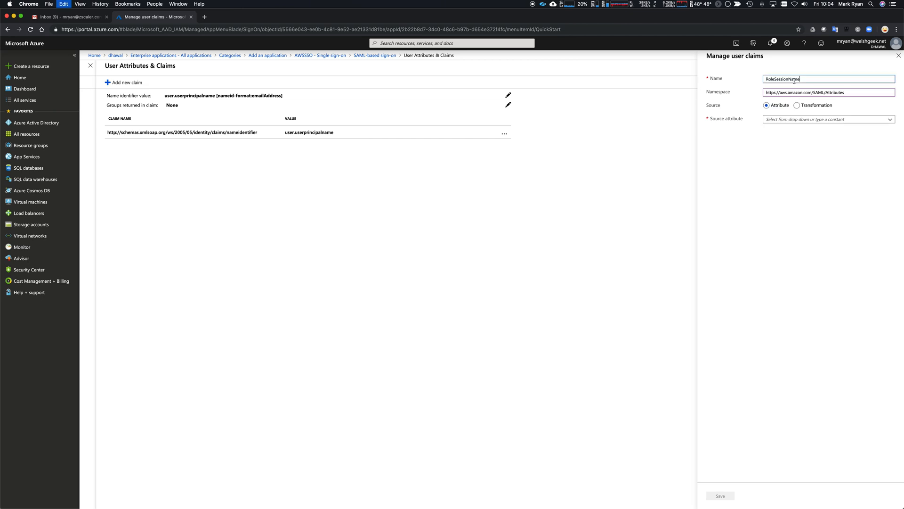
# Step: Use a constant e-mail address as the source attribute and save the claim
pyautogui.click(785, 121)
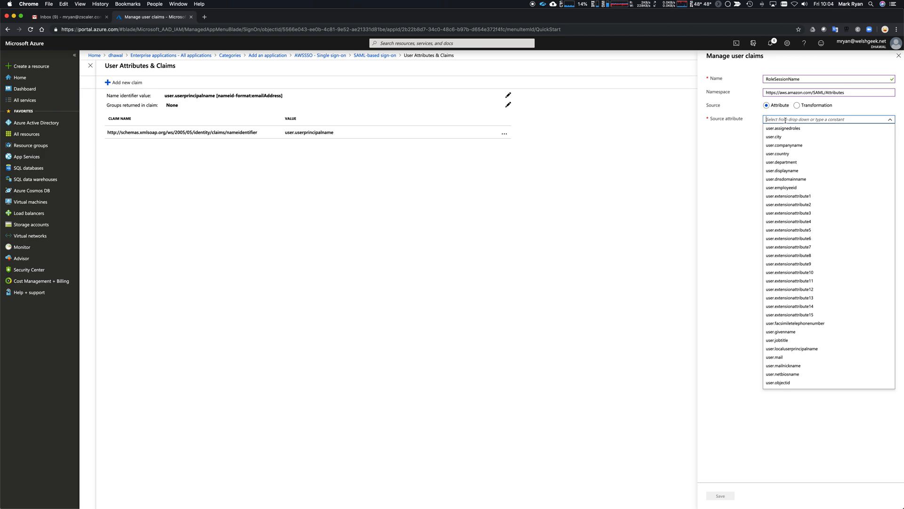
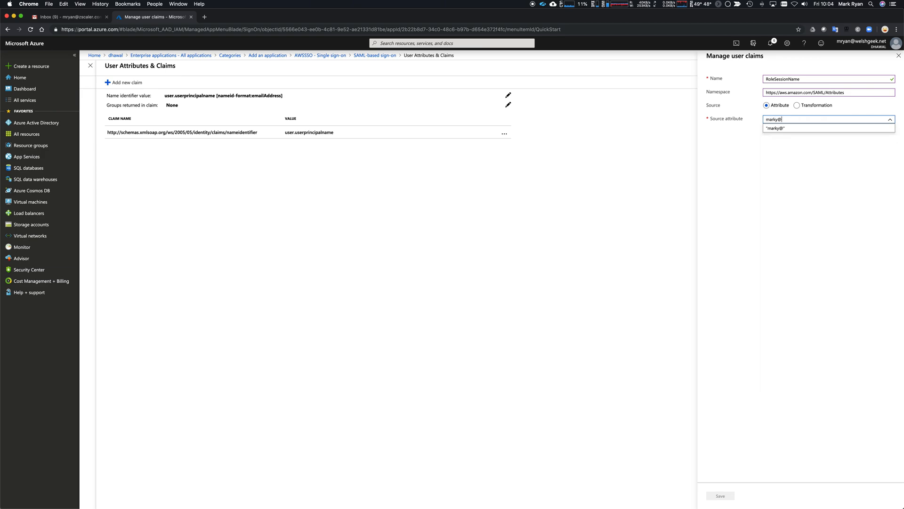
pyautogui.press('Return')
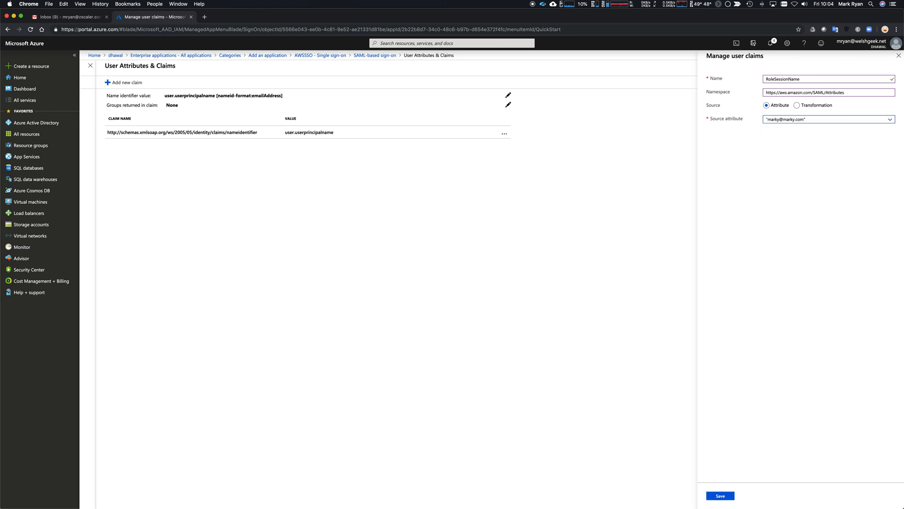
pyautogui.click(720, 496)
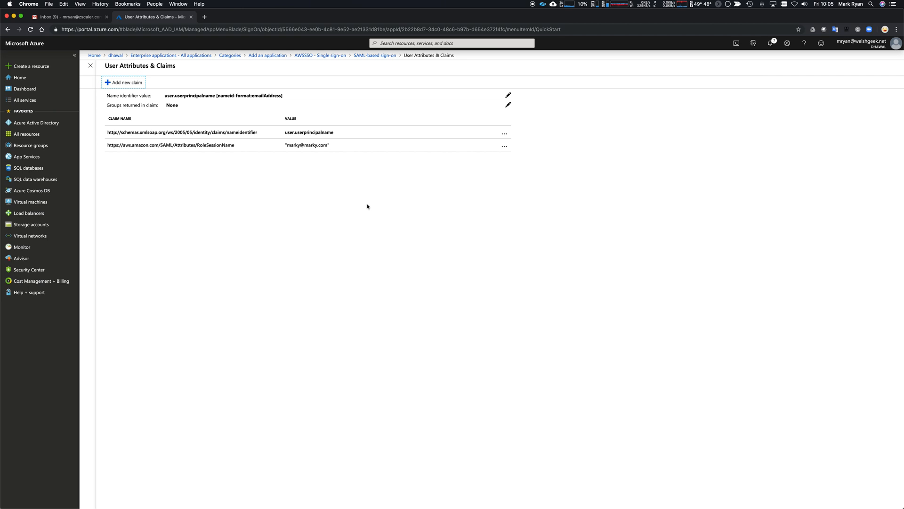
pyautogui.click(126, 83)
pyautogui.press('super+grave')
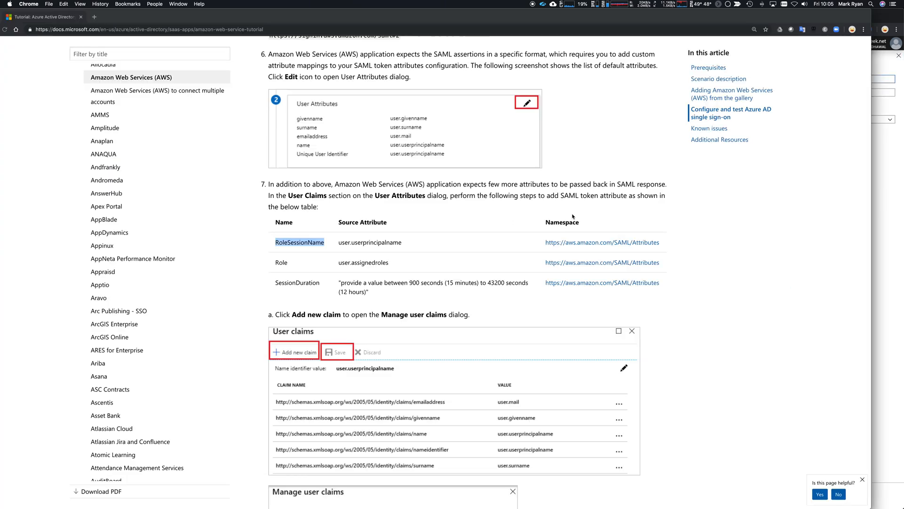
pyautogui.press('super+grave')
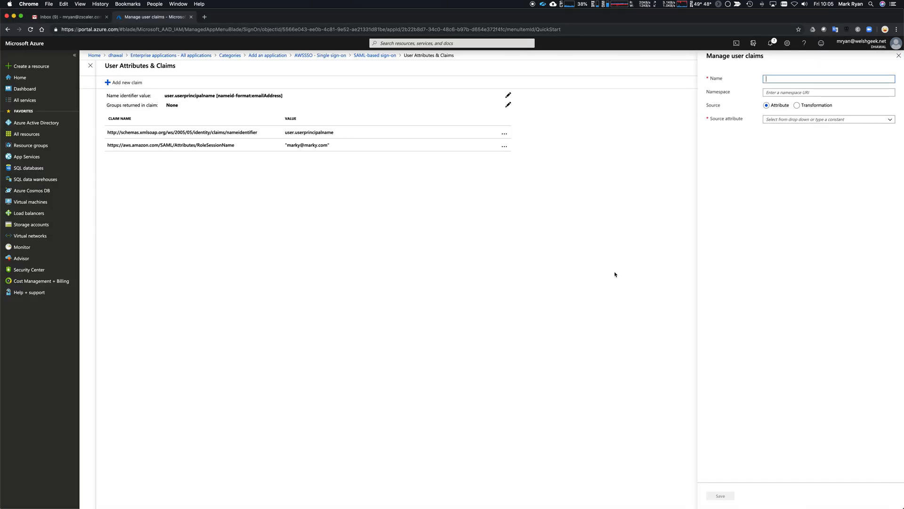
pyautogui.press('Tab')
pyautogui.press('super+v')
pyautogui.press('super+grave')
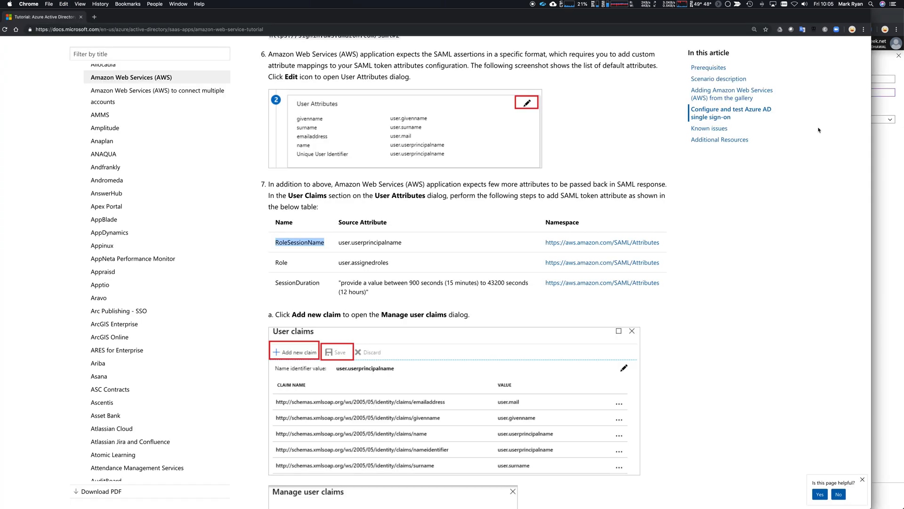
pyautogui.press('super+grave')
pyautogui.click(787, 79)
pyautogui.press('super+grave')
pyautogui.doubleClick(285, 263)
pyautogui.press('super+c')
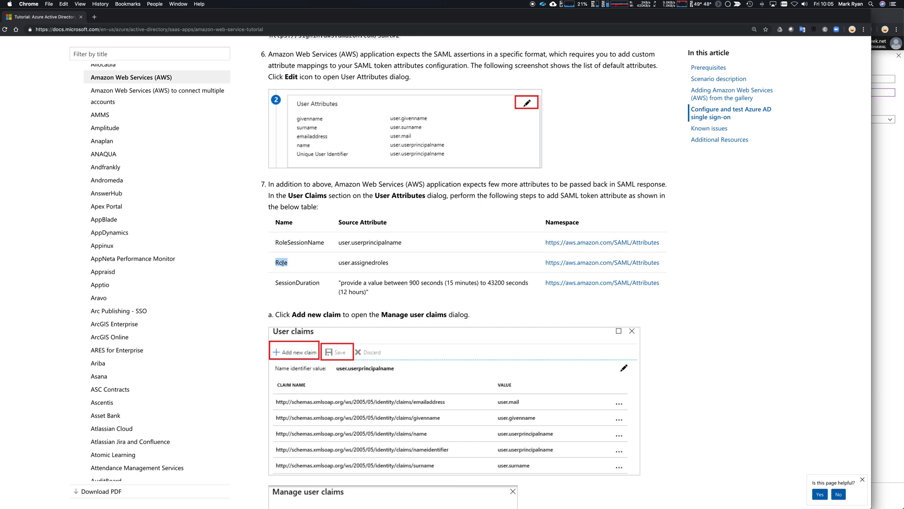
pyautogui.press('super+grave')
pyautogui.press('super+v')
pyautogui.press('super+grave')
pyautogui.moveTo(680, 266); pyautogui.dragTo(660, 265)
pyautogui.click(539, 264)
pyautogui.press('super+grave')
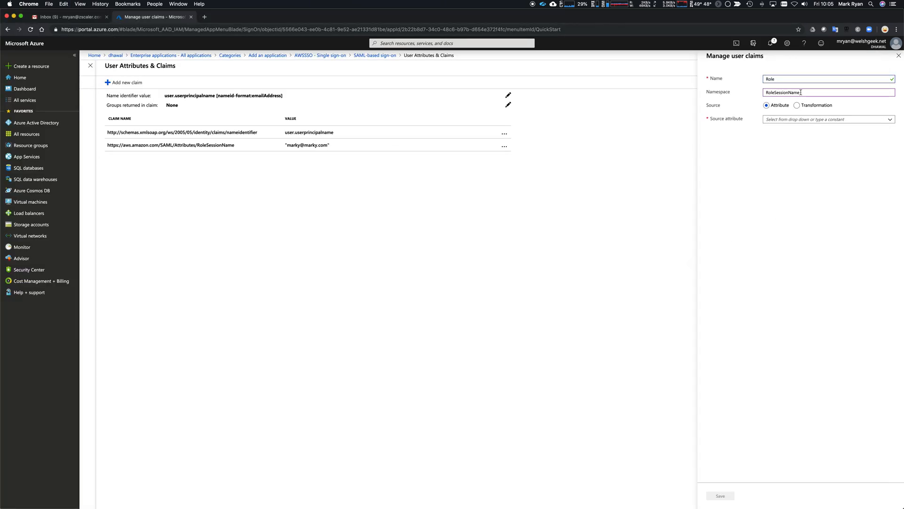
pyautogui.press('super+grave')
pyautogui.press('super+grave')
pyautogui.doubleClick(795, 93)
pyautogui.press('super+v')
# Step: Set the claim's source attribute to the Admin role and AWSSSO provider ARN pair, then save
pyautogui.press('super+Tab')
pyautogui.press('super+Tab')
pyautogui.press('super+Tab')
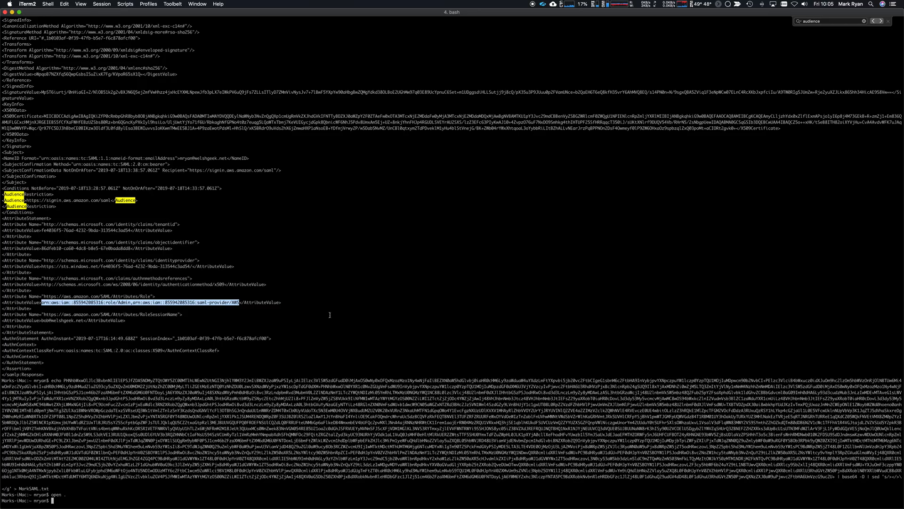
pyautogui.press('super+Tab')
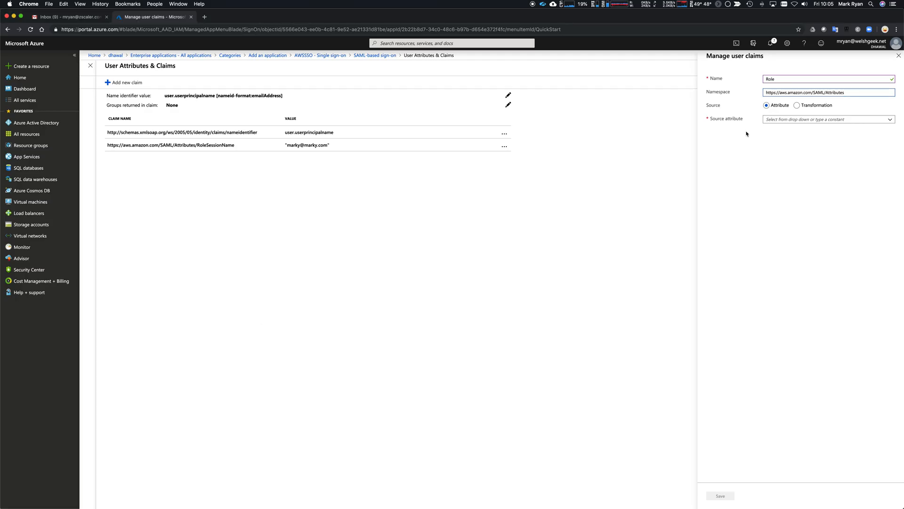
pyautogui.click(774, 120)
pyautogui.press('super+v')
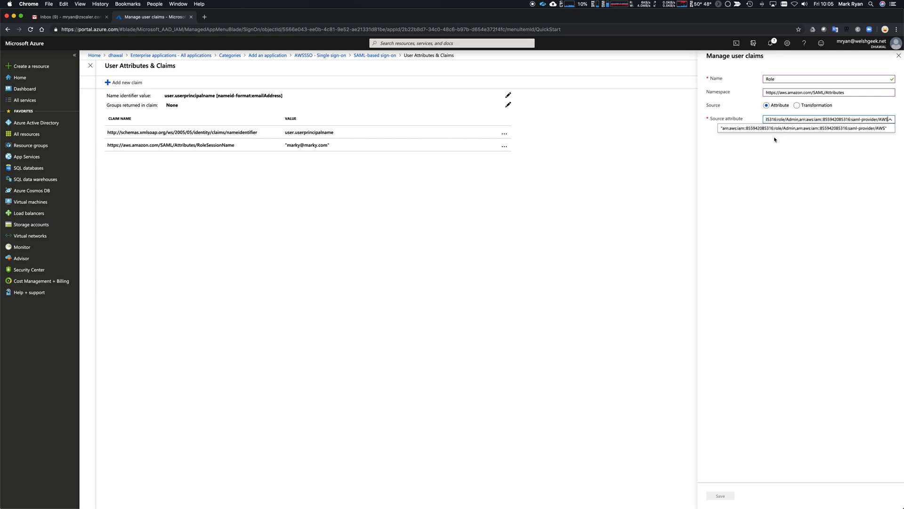
pyautogui.write('SSO')
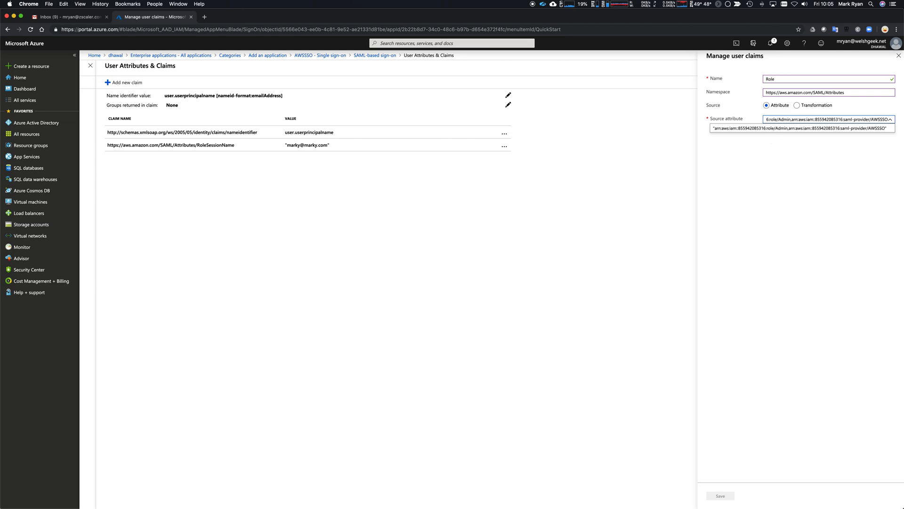
pyautogui.press('Return')
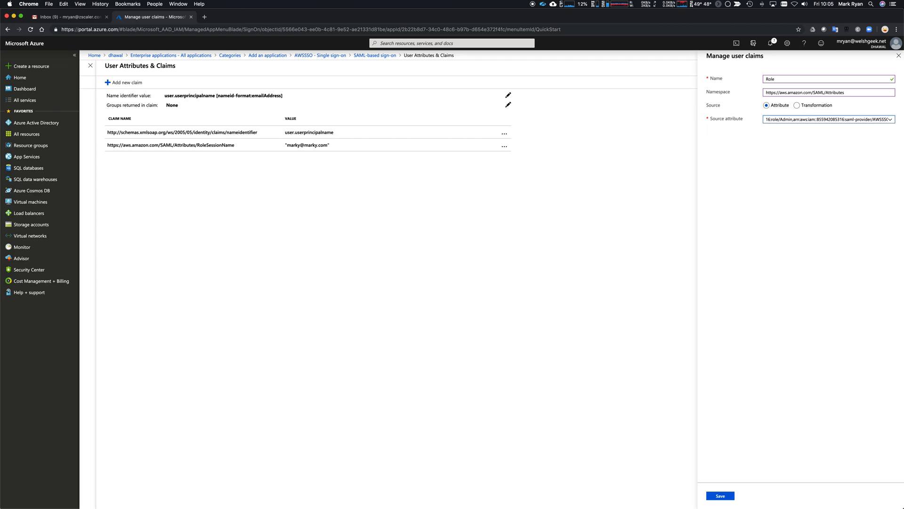
pyautogui.click(720, 495)
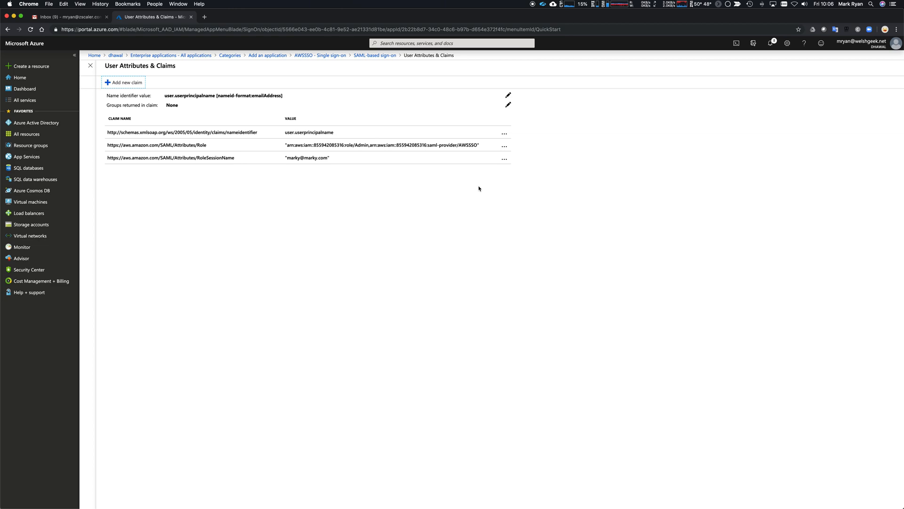
pyautogui.press('super+t')
# Step: Open the AWS Management Console and view the Admin role's ARN in IAM Roles
pyautogui.write('aws')
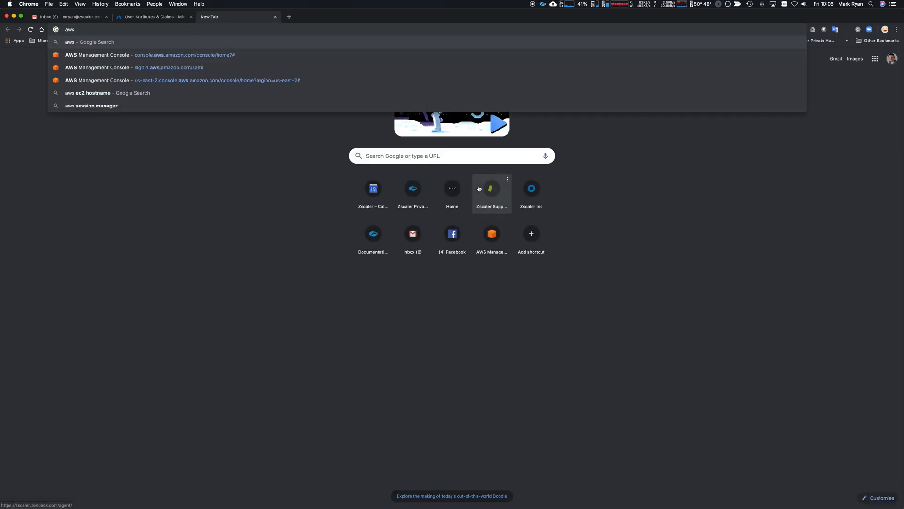
pyautogui.press('Down')
pyautogui.press('Return')
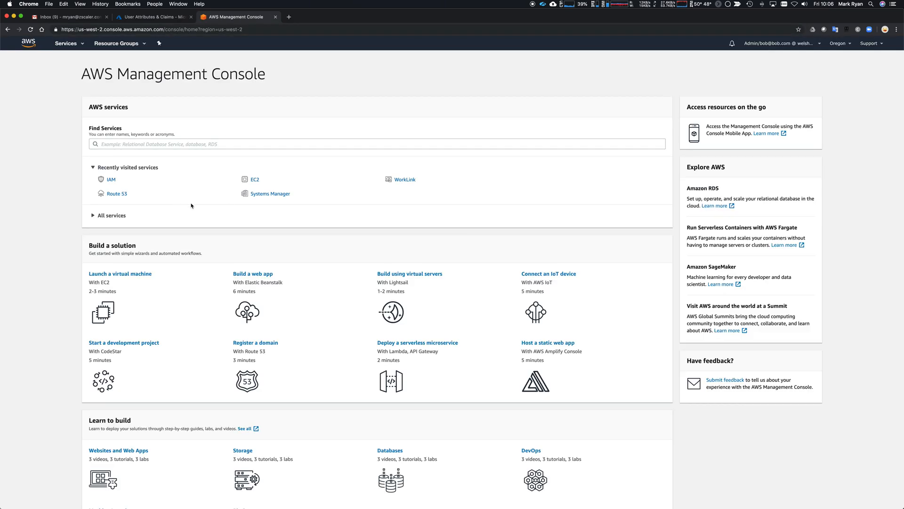
pyautogui.click(111, 180)
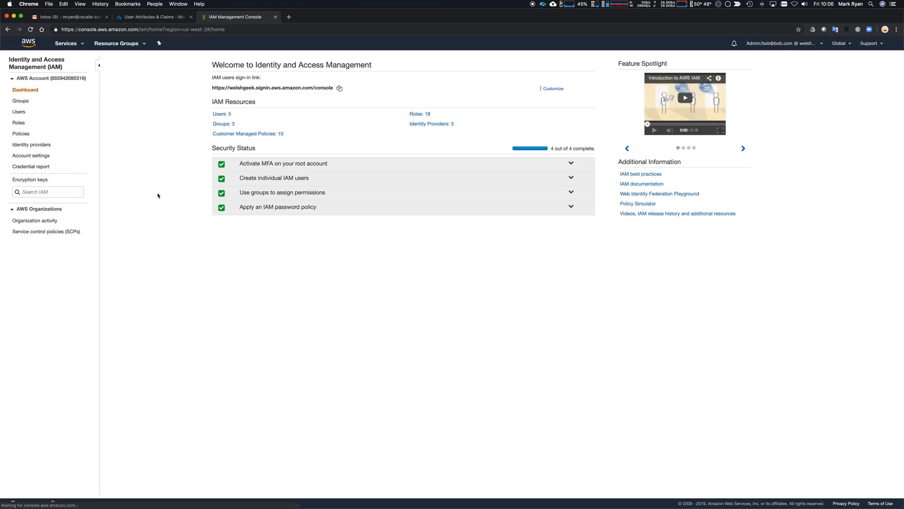
pyautogui.click(19, 123)
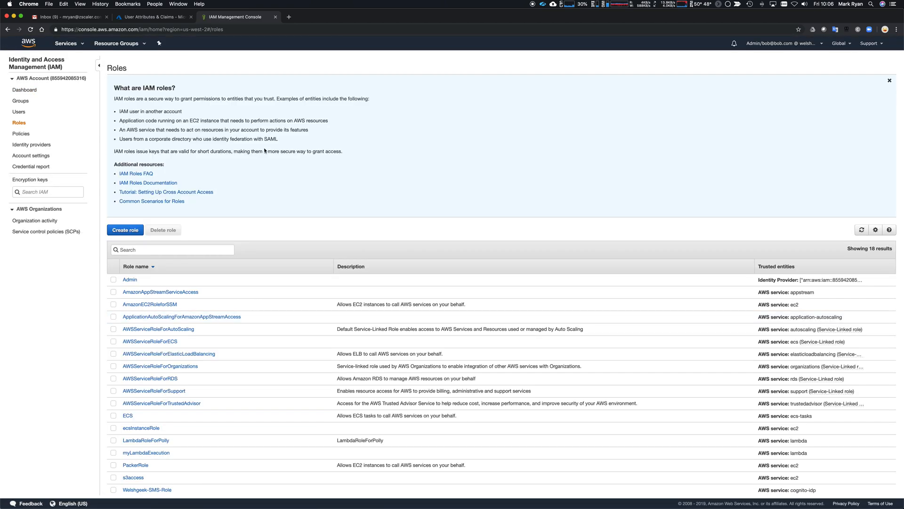
pyautogui.click(130, 279)
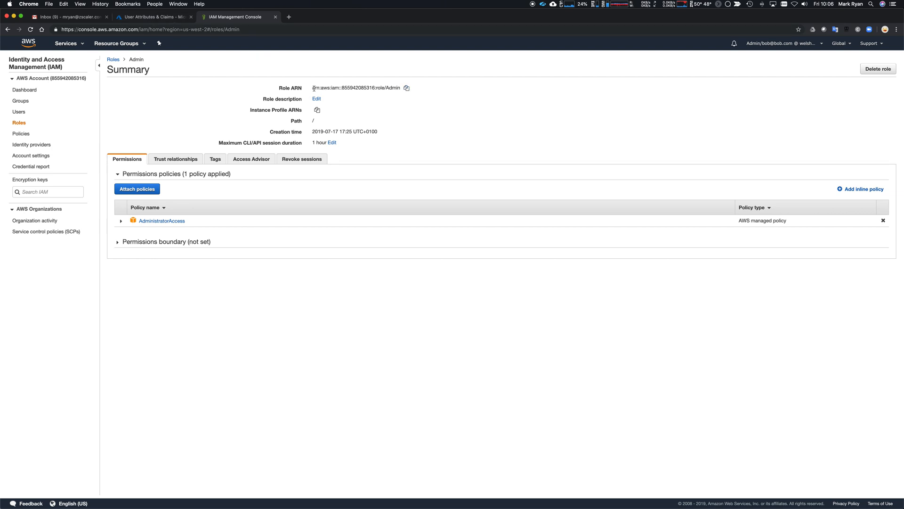
pyautogui.moveTo(312, 89); pyautogui.dragTo(383, 88)
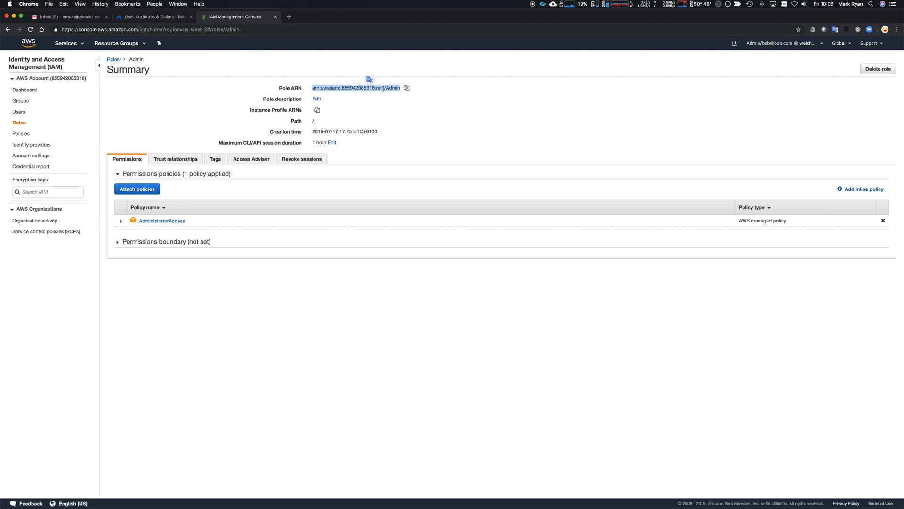
pyautogui.click(175, 40)
pyautogui.click(173, 19)
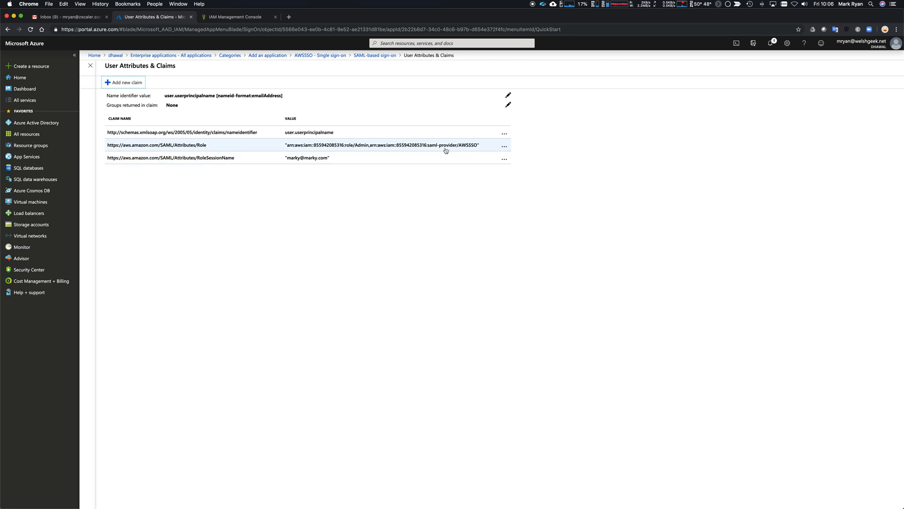
pyautogui.click(219, 17)
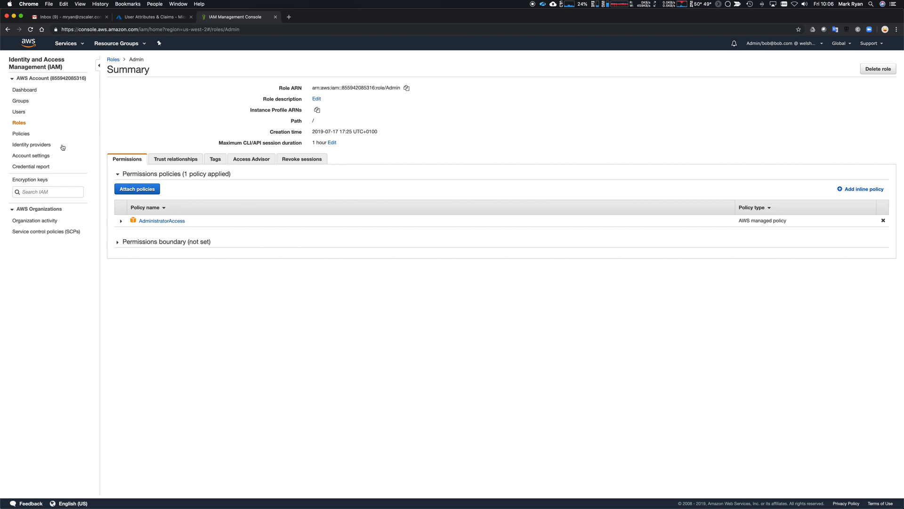
# Step: Begin a new SAML identity provider in IAM named AWSSSO
pyautogui.click(22, 146)
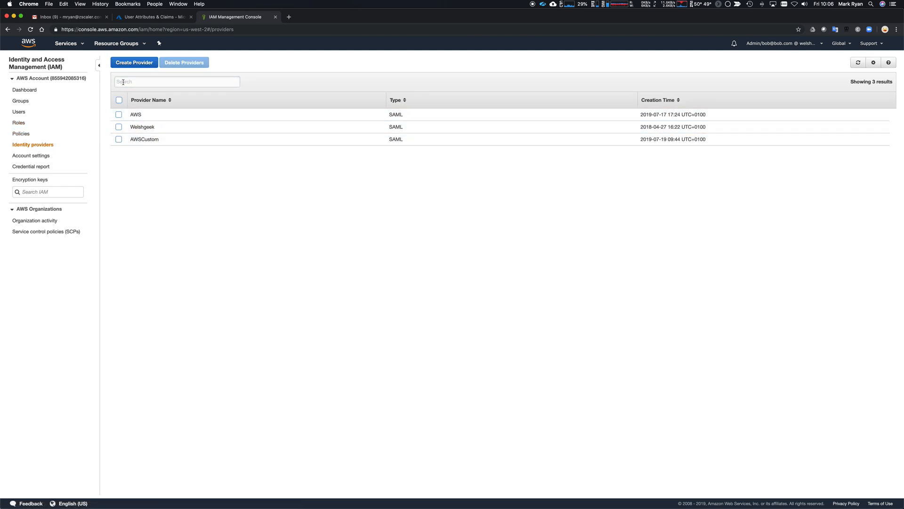
pyautogui.click(134, 63)
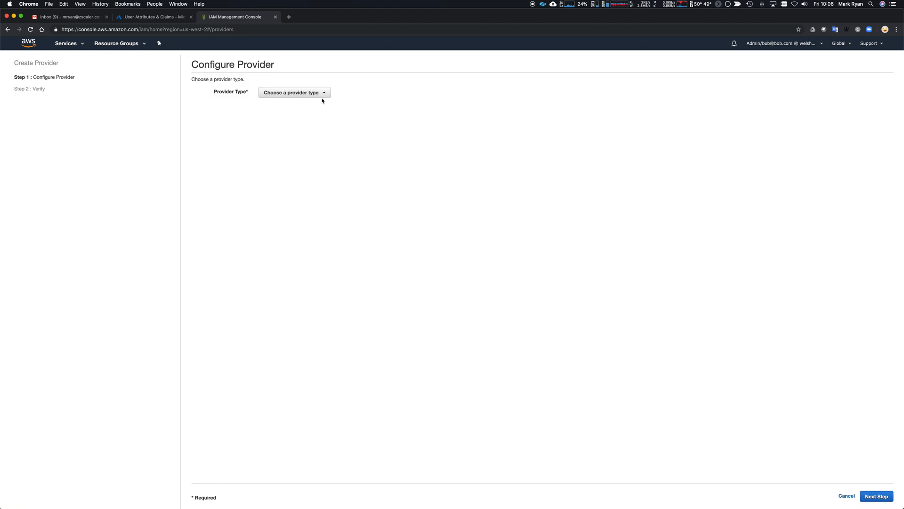
pyautogui.click(322, 93)
pyautogui.click(286, 105)
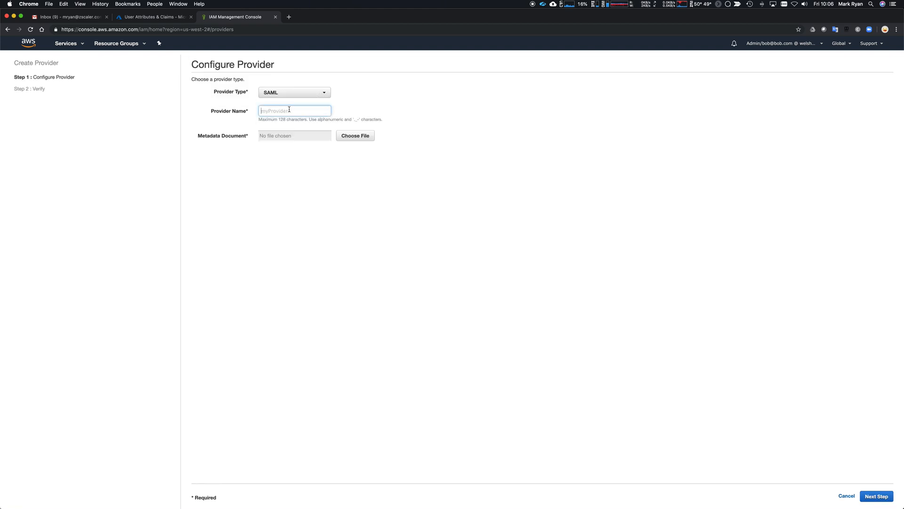
pyautogui.write('AWSSSO')
pyautogui.click(154, 17)
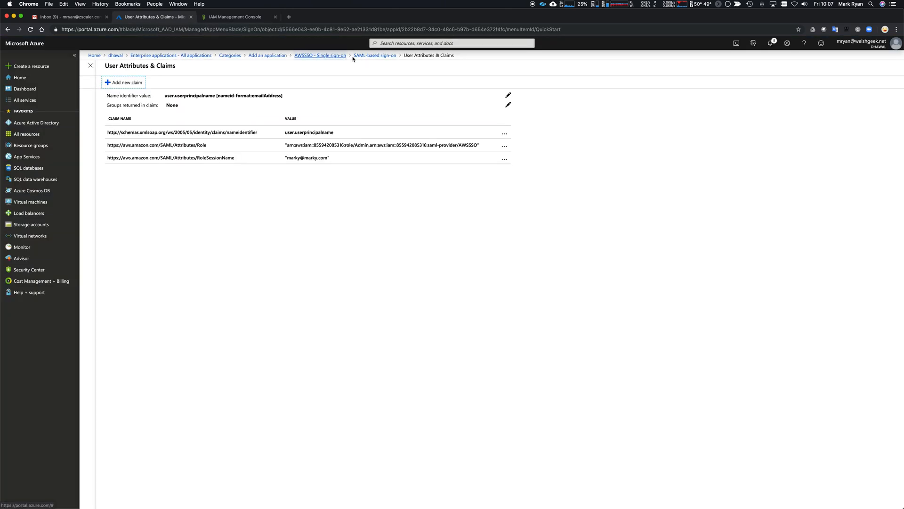
# Step: Download AWSSSO's Federation Metadata XML as AWSSSO.xml from its Single sign-on settings
pyautogui.click(331, 56)
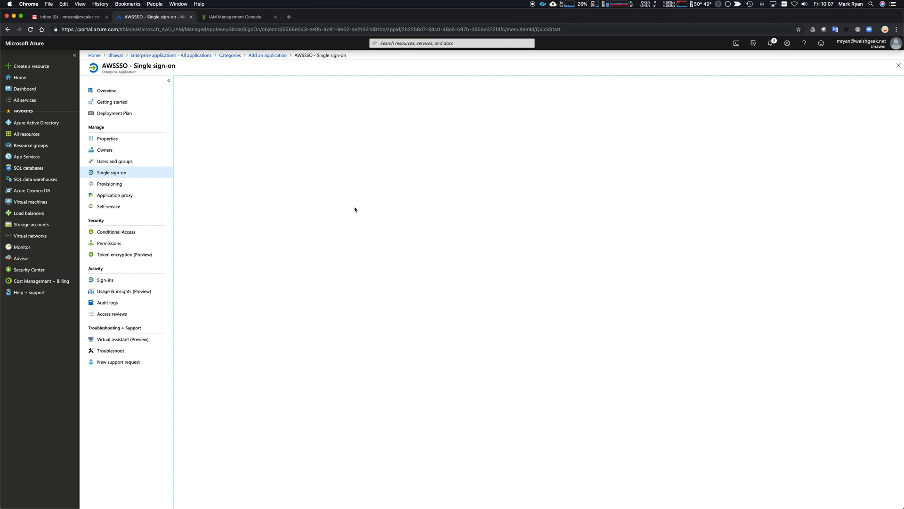
pyautogui.click(101, 176)
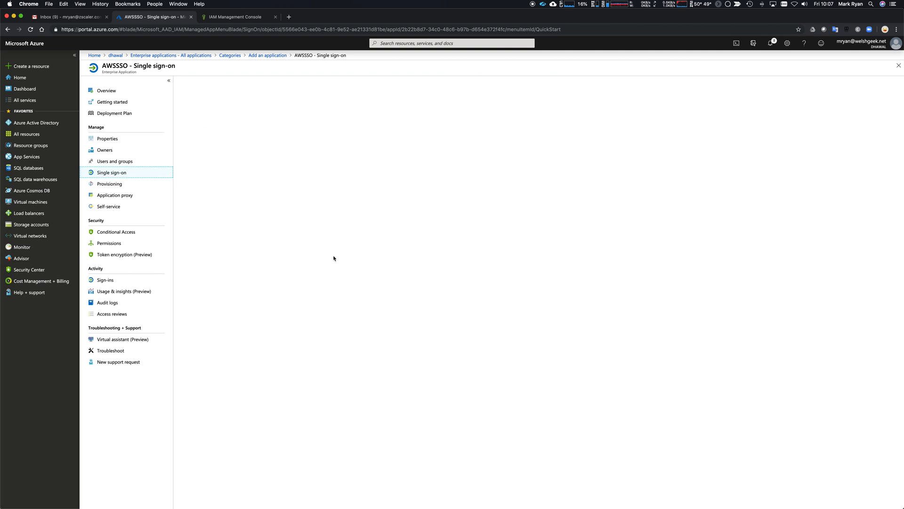
pyautogui.click(31, 30)
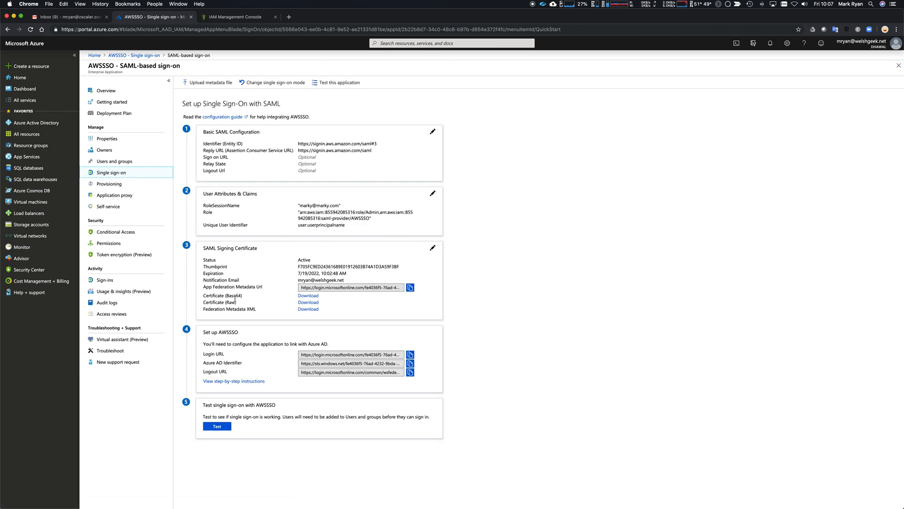
pyautogui.click(308, 310)
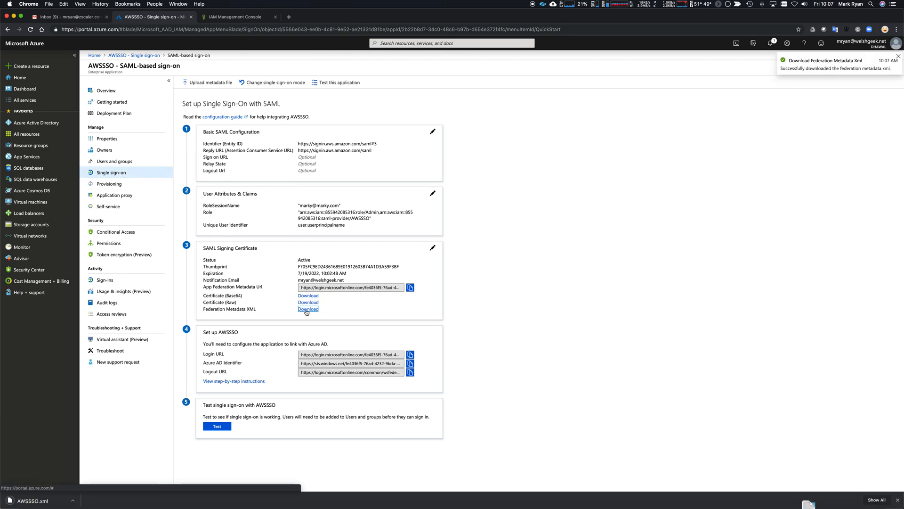
pyautogui.click(223, 17)
# Step: Upload AWSSSO.xml as the metadata document and create the AWSSSO SAML provider
pyautogui.click(357, 138)
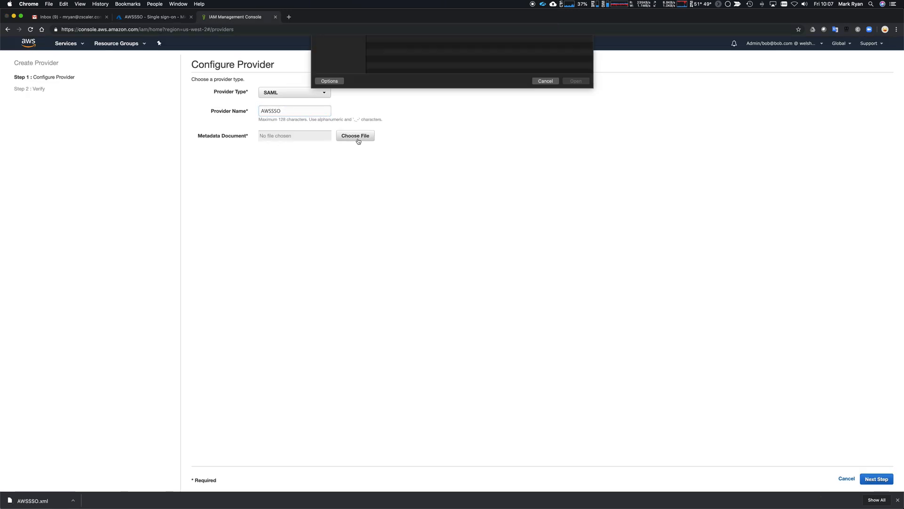
pyautogui.doubleClick(403, 71)
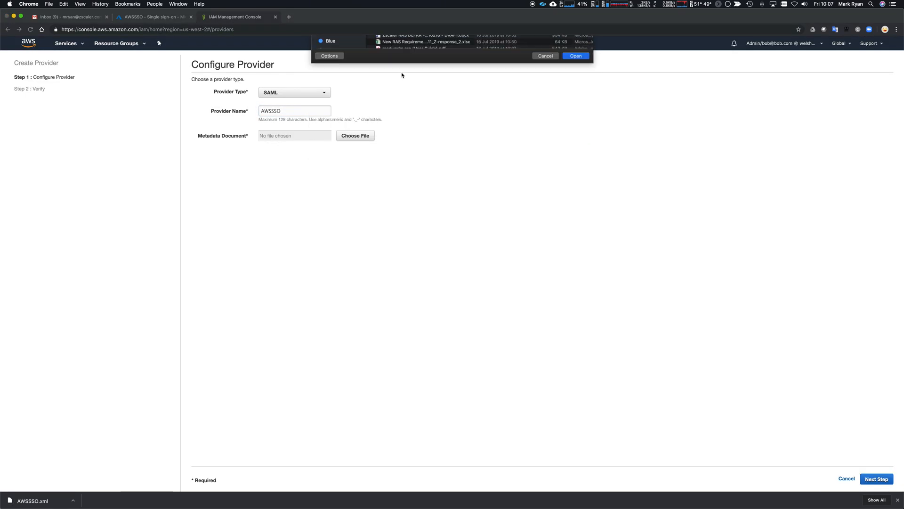
pyautogui.click(875, 479)
pyautogui.click(890, 480)
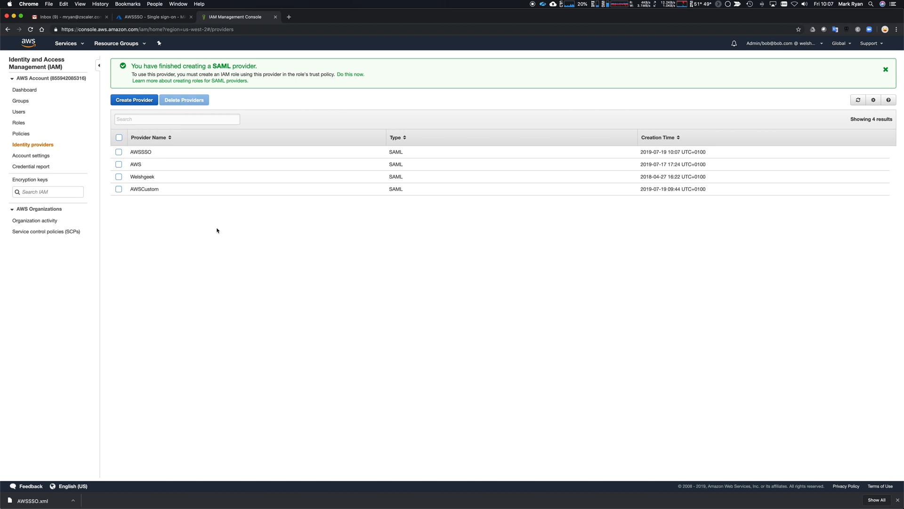
# Step: Copy the AWSSSO provider's ARN from its summary page
pyautogui.click(148, 152)
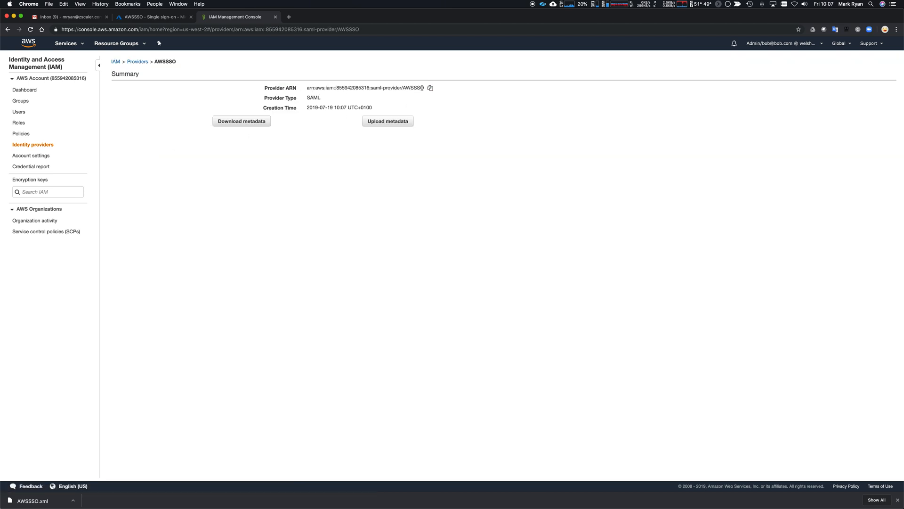
pyautogui.click(430, 87)
pyautogui.click(147, 21)
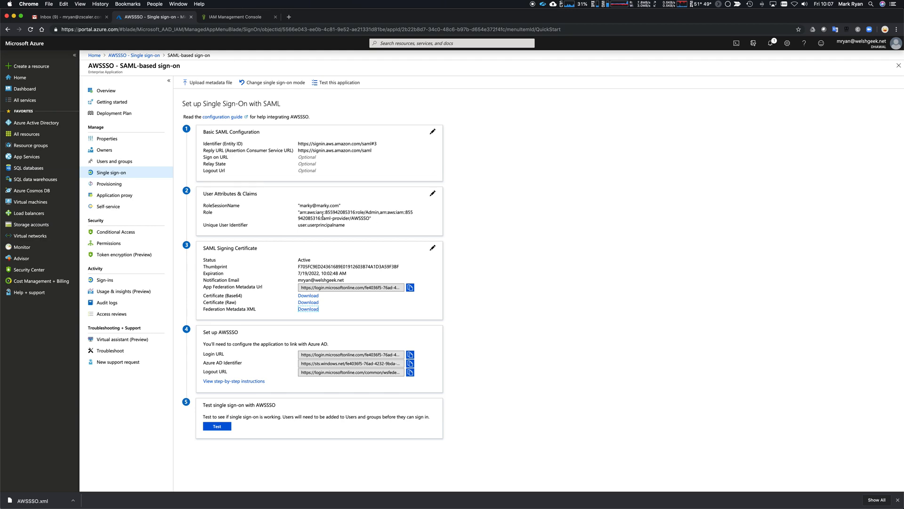
pyautogui.click(224, 18)
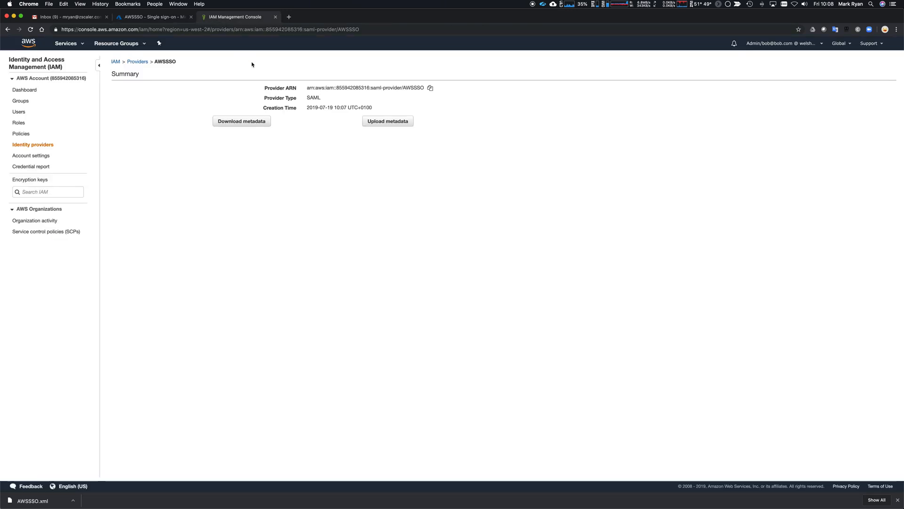
# Step: Append the AWSSSO provider ARN to the Admin role's Federated trust list and update the policy
pyautogui.click(19, 124)
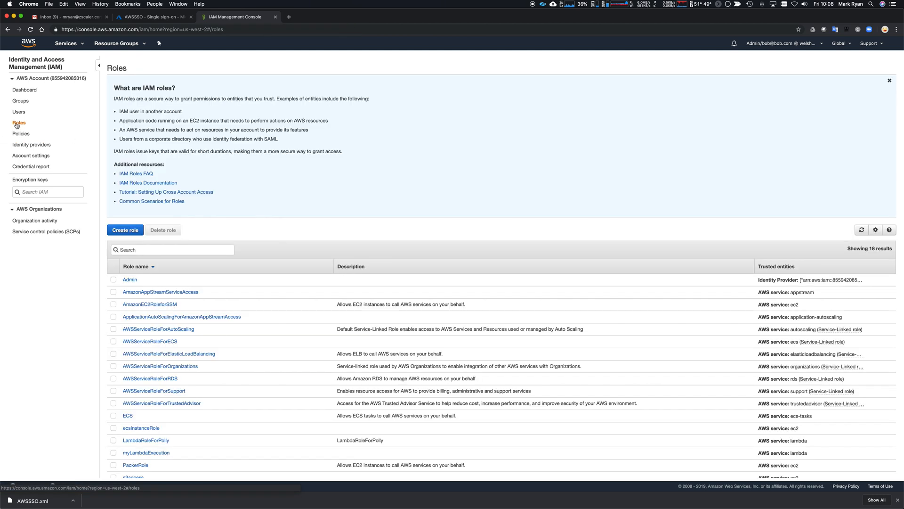
pyautogui.click(130, 280)
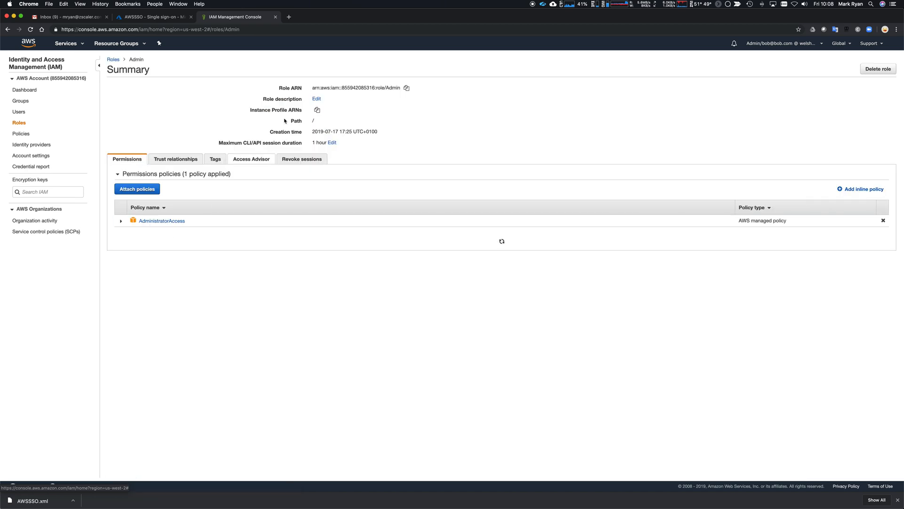
pyautogui.click(169, 160)
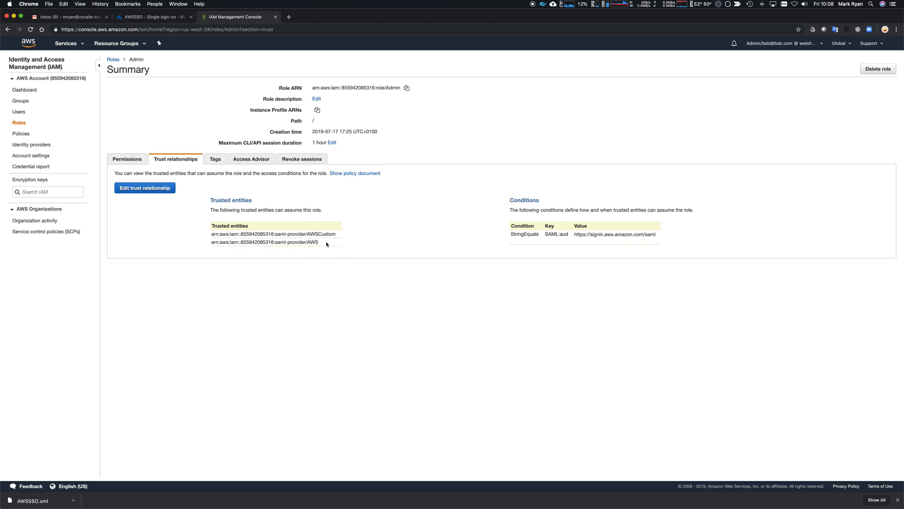
pyautogui.click(171, 188)
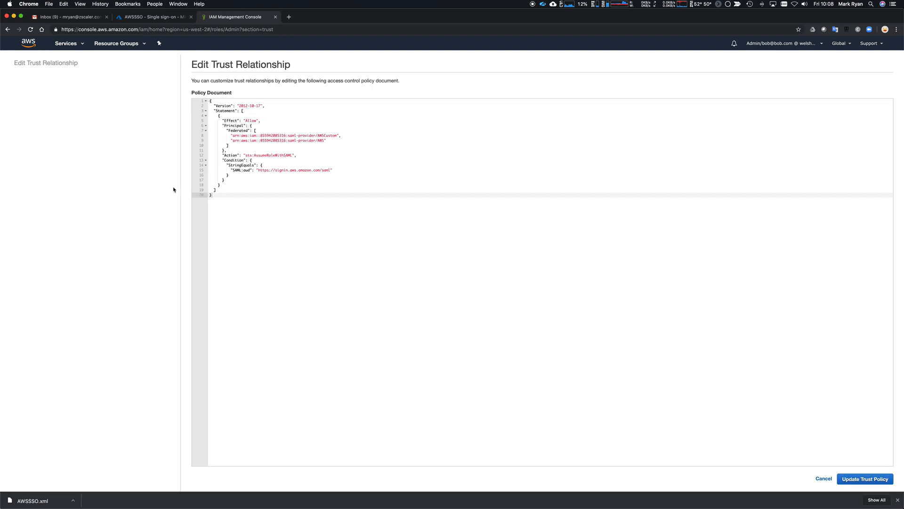
pyautogui.click(335, 142)
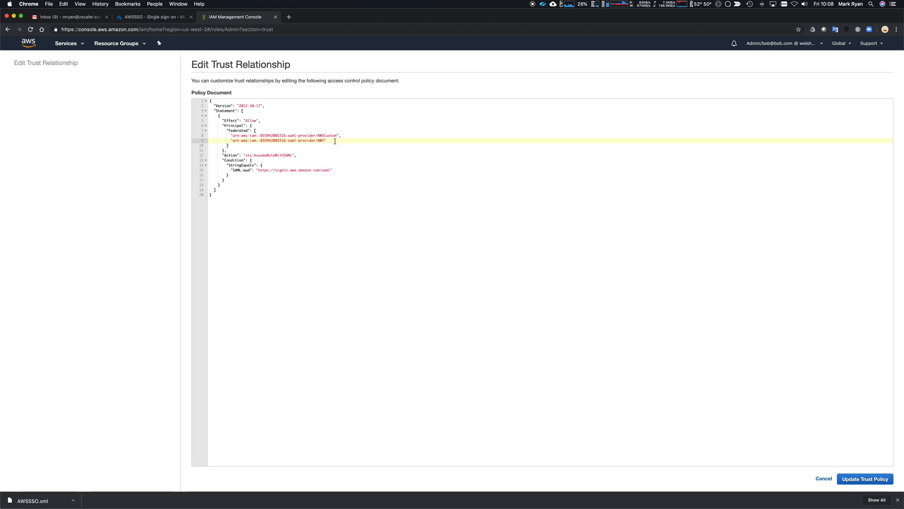
pyautogui.write(',')
pyautogui.press('Return')
pyautogui.press('super+v')
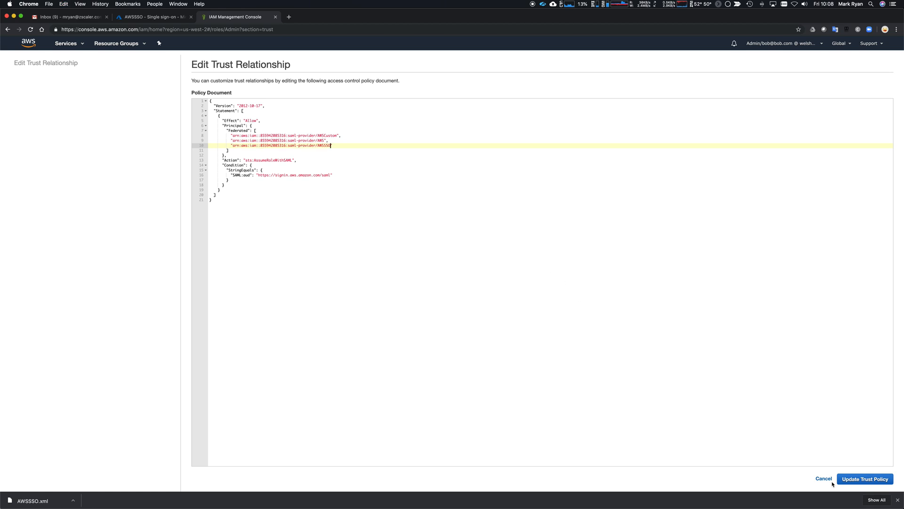
pyautogui.click(861, 480)
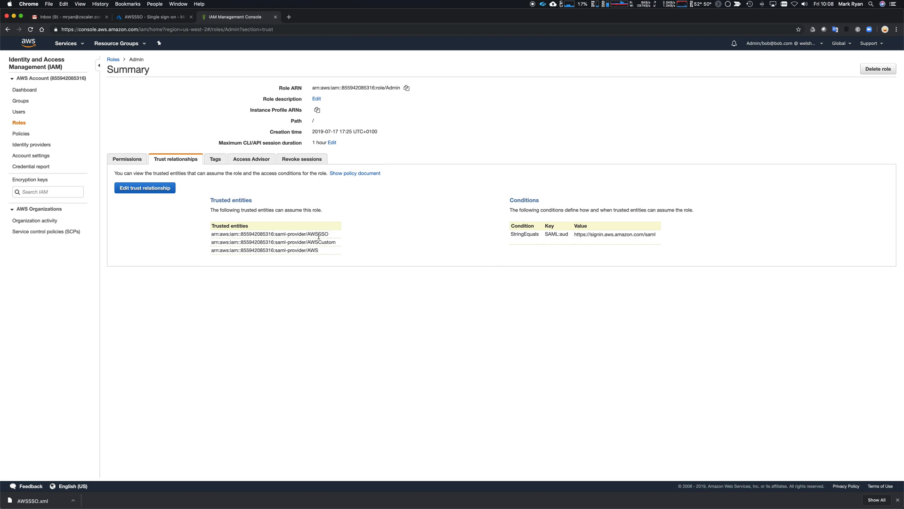
# Step: Select the Admin role ARN, reload My Apps, and return to Azure's AWSSSO sign-on setup
pyautogui.tripleClick(390, 88)
pyautogui.moveTo(390, 88); pyautogui.dragTo(394, 99)
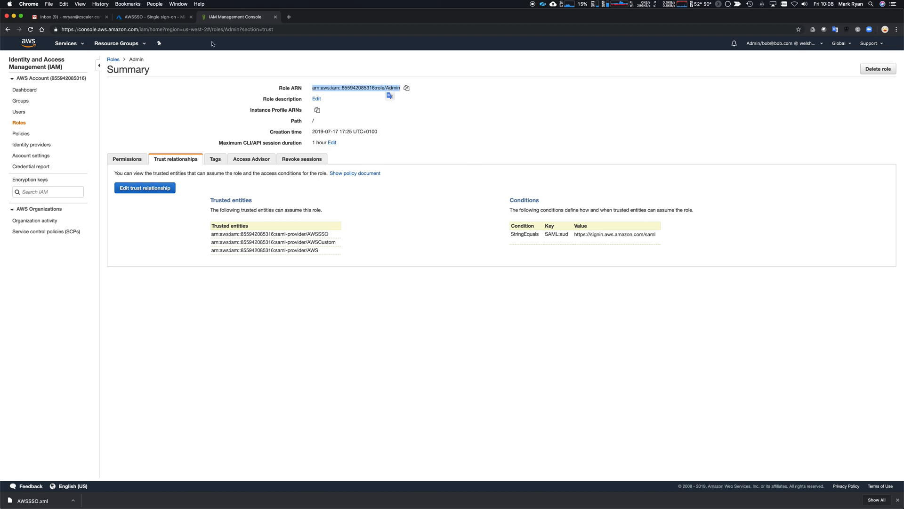
pyautogui.click(161, 18)
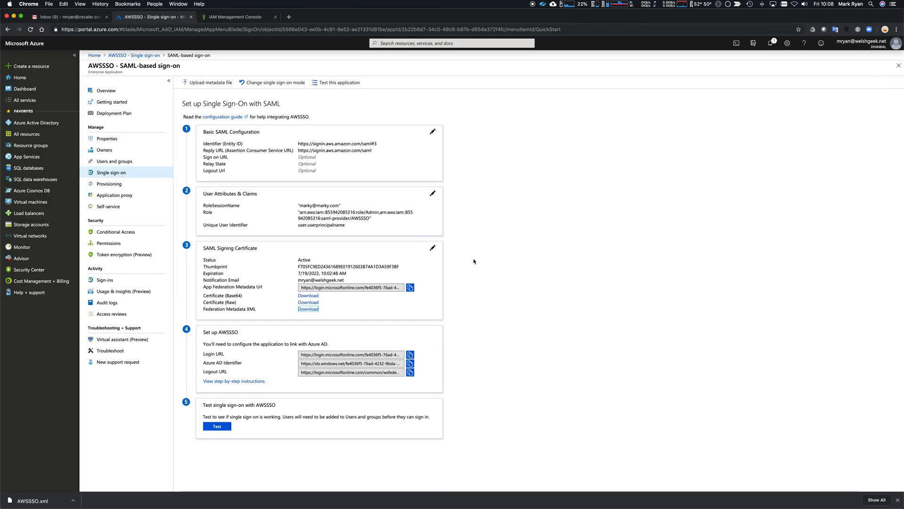
pyautogui.press('super+Tab')
pyautogui.press('super+Tab')
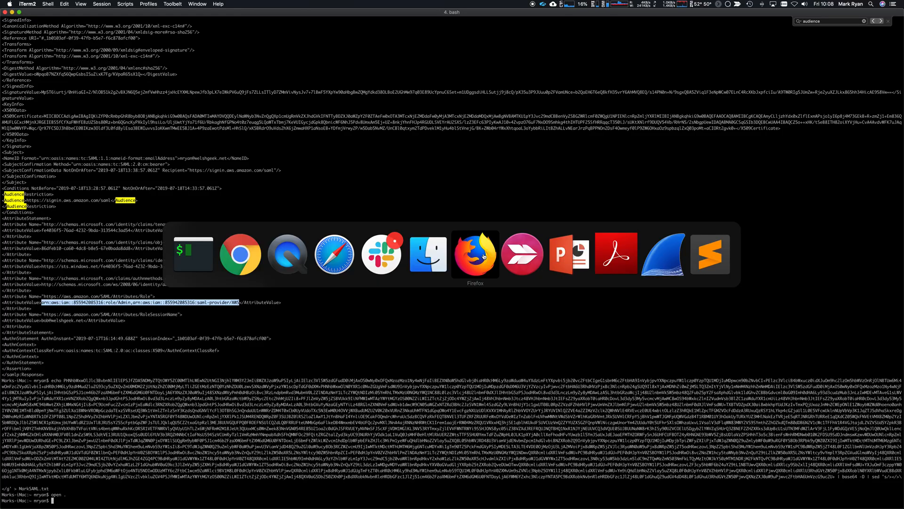
pyautogui.click(340, 255)
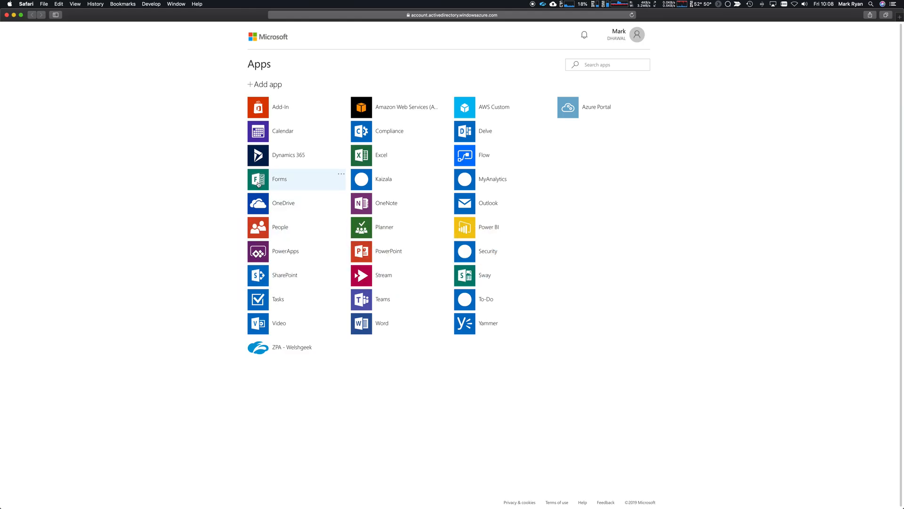
pyautogui.click(632, 15)
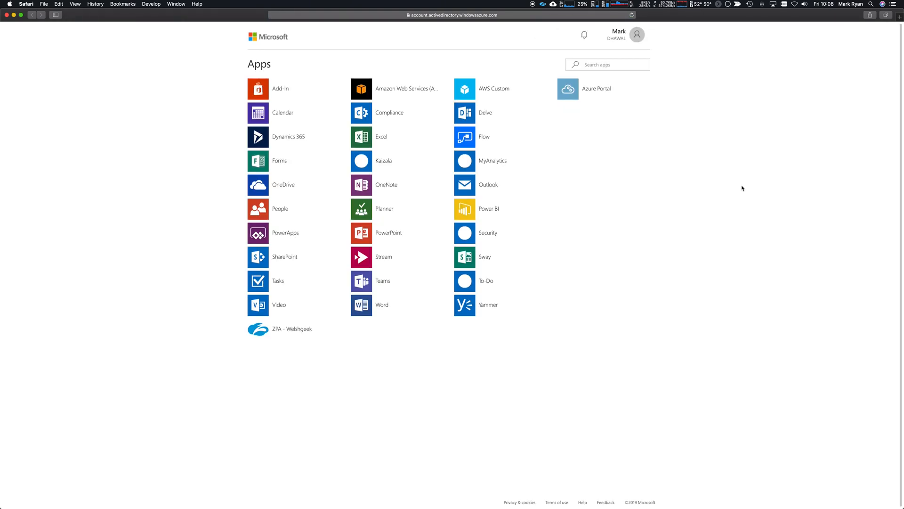
pyautogui.press('super+Tab')
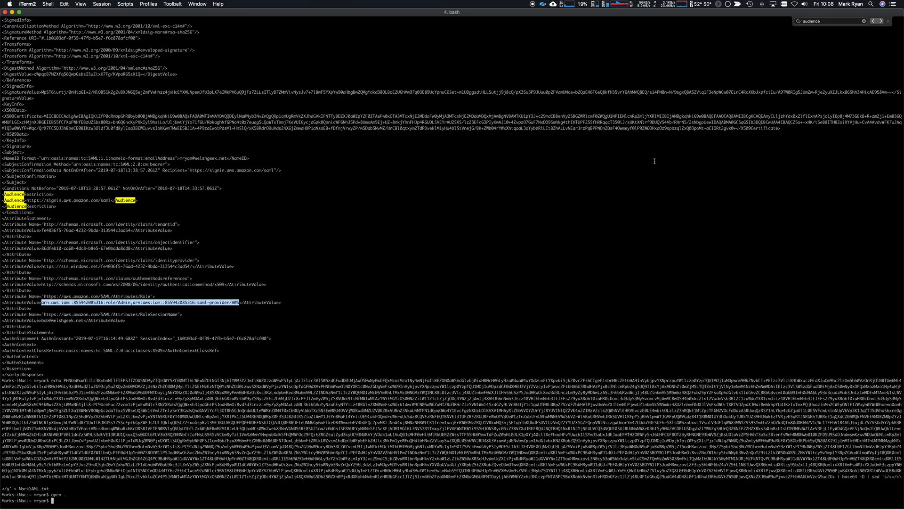
pyautogui.press('super+Tab')
pyautogui.press('super+Tab')
pyautogui.press('super+Tab')
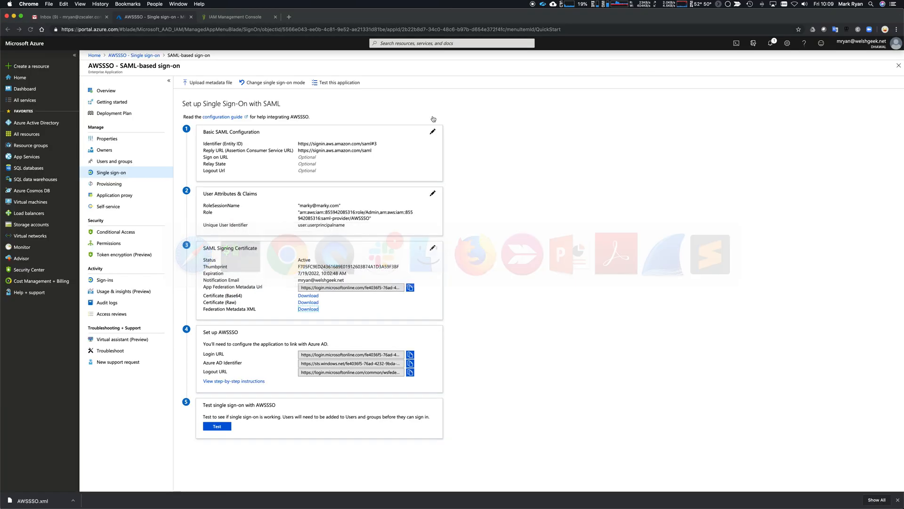
# Step: Test AWSSSO single sign-on as the current user and reload the IAM console page
pyautogui.click(217, 426)
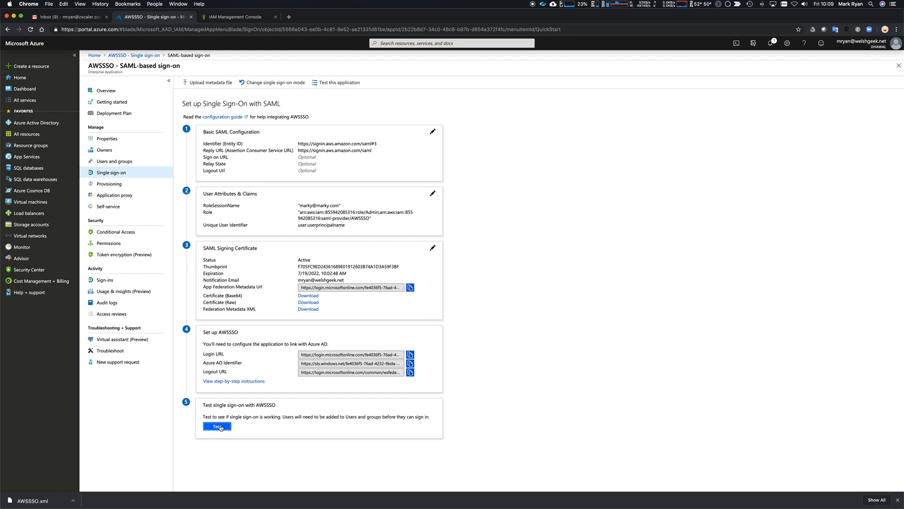
pyautogui.click(688, 118)
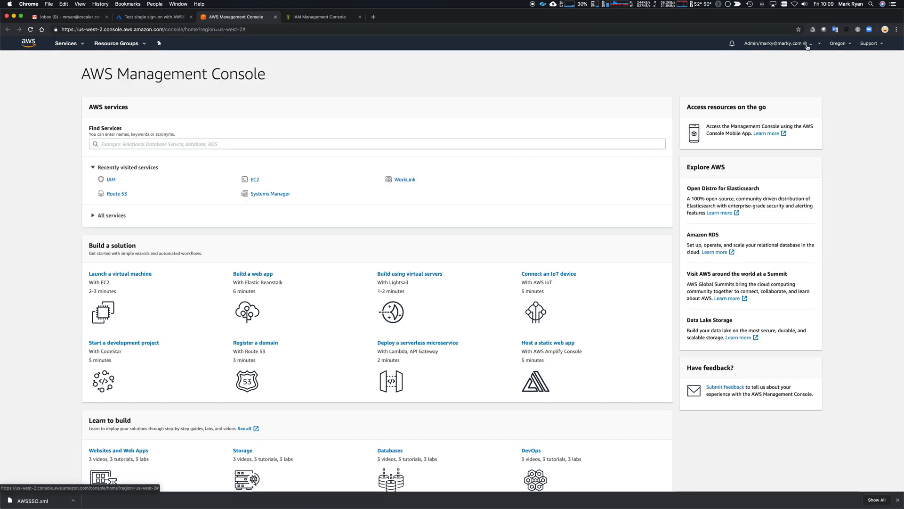
pyautogui.hotkey('ctrl', 'Tab')
pyautogui.press('super+Tab')
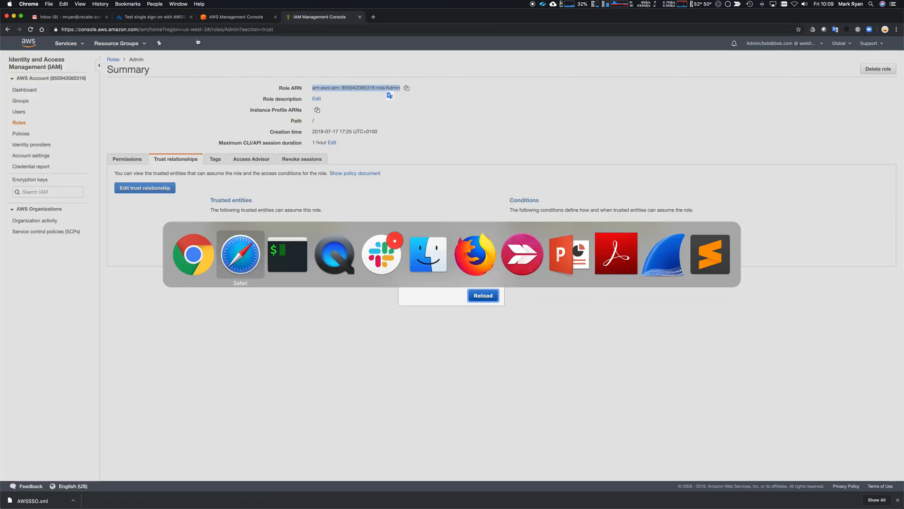
pyautogui.press('super+Tab')
pyautogui.press('super+Tab')
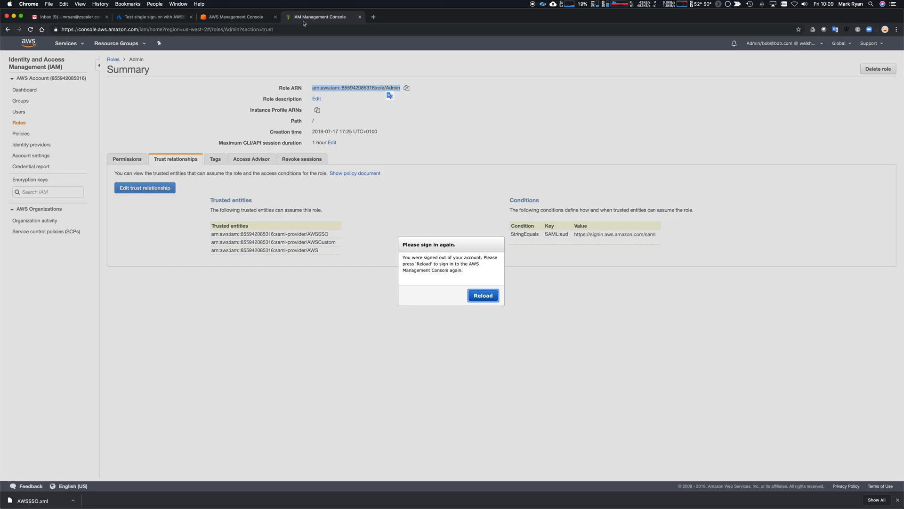
pyautogui.click(483, 298)
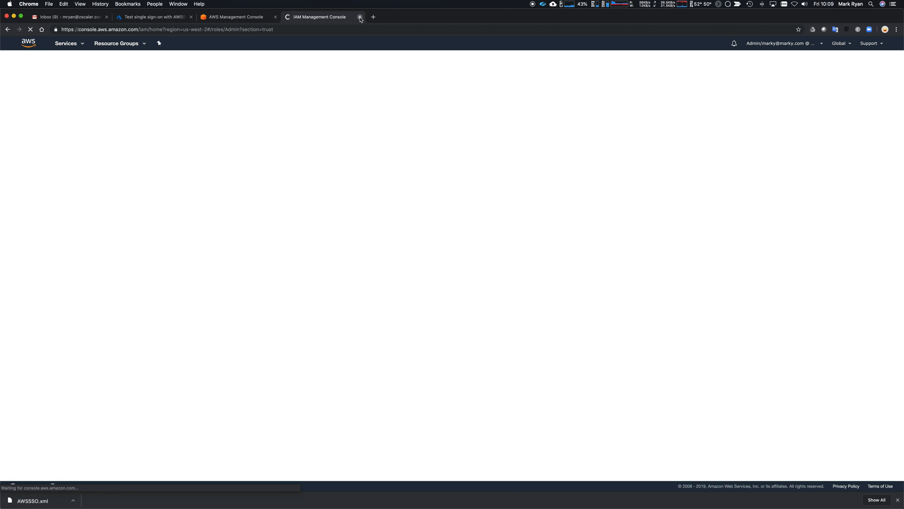
# Step: Reload My Apps, then return to the Azure AWSSSO test tab
pyautogui.press('super+Tab')
pyautogui.press('super+Tab')
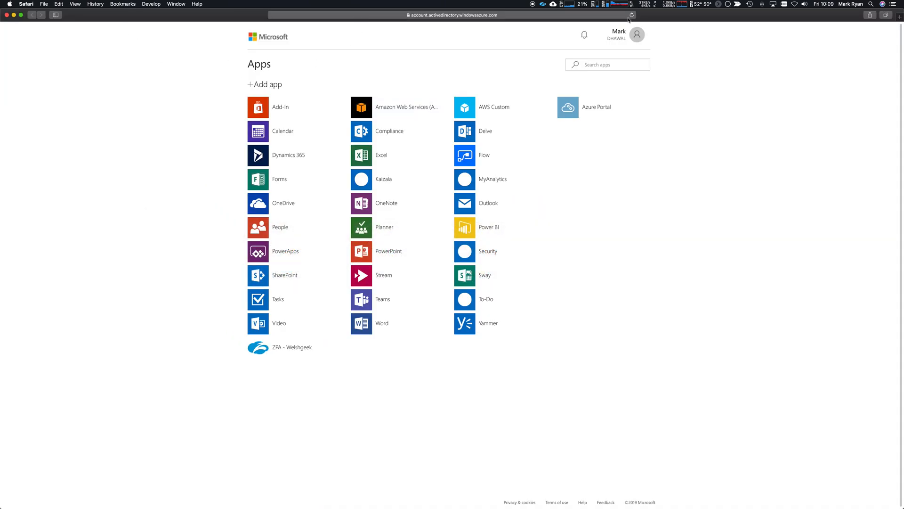
pyautogui.click(632, 16)
pyautogui.press('super+Tab')
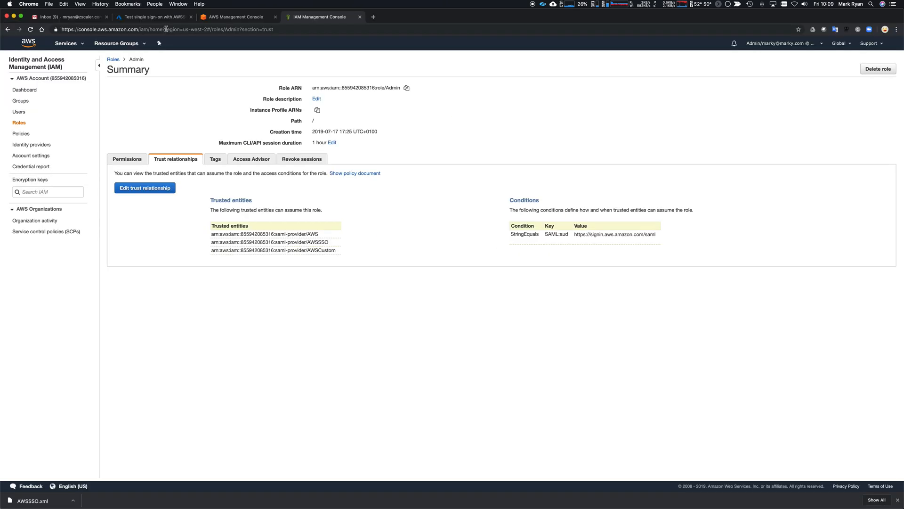
pyautogui.click(160, 17)
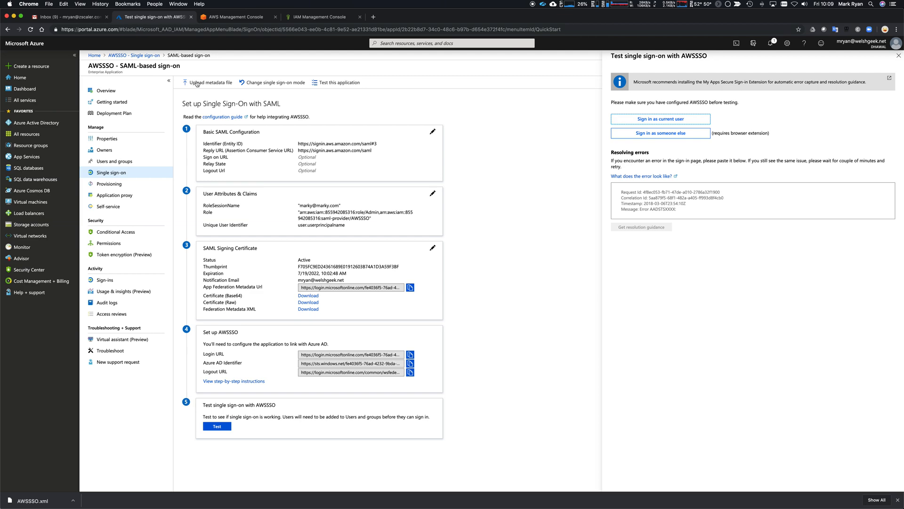
pyautogui.click(114, 161)
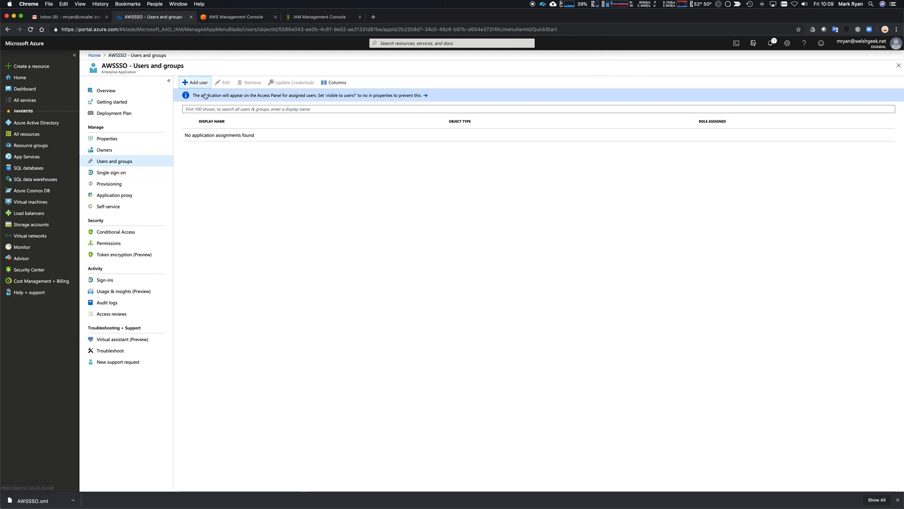
# Step: Search for the user by name and assign them to AWSSSO
pyautogui.click(195, 82)
pyautogui.click(178, 97)
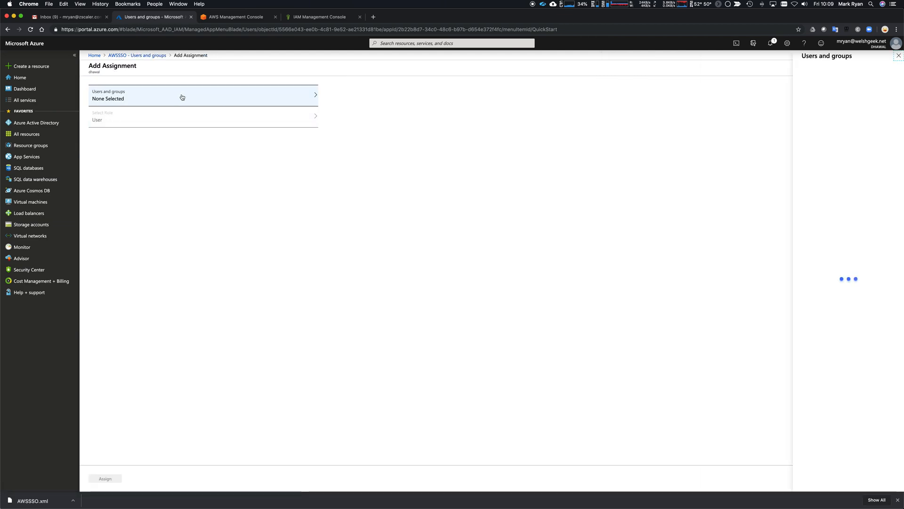
pyautogui.click(800, 86)
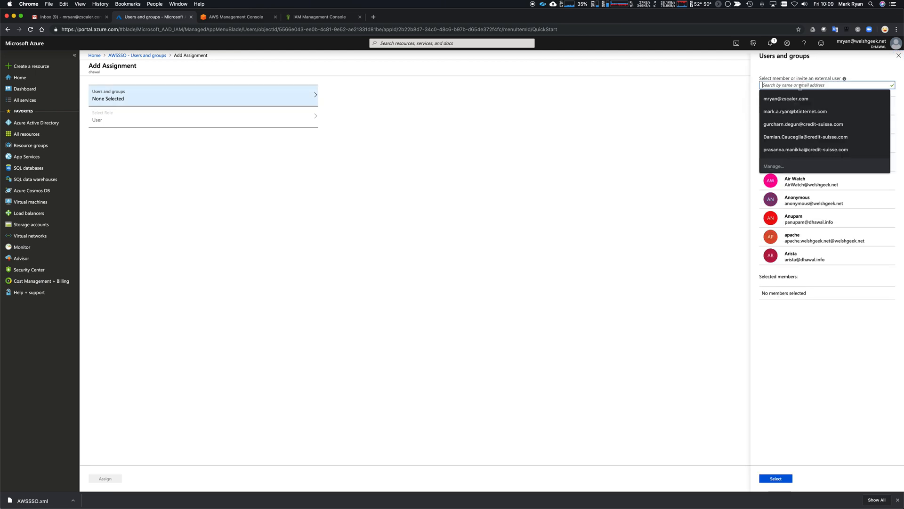
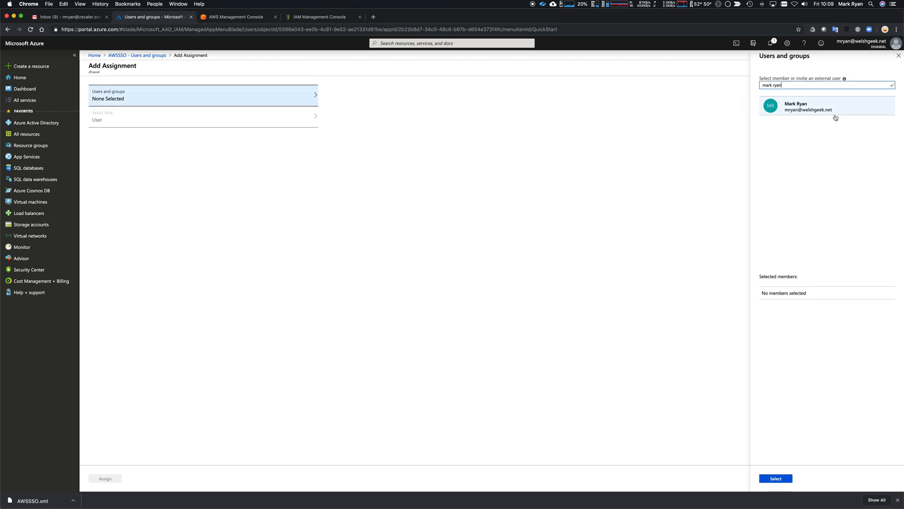
pyautogui.click(832, 111)
pyautogui.click(776, 478)
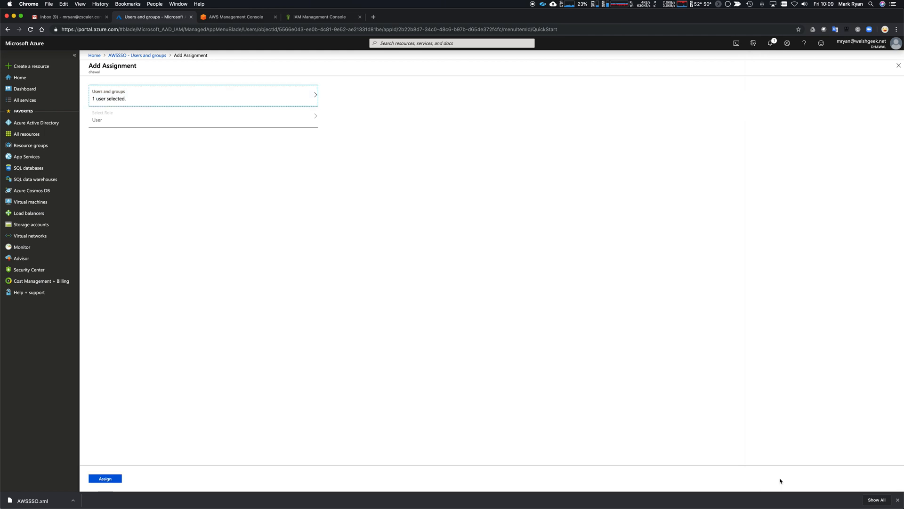
pyautogui.click(104, 479)
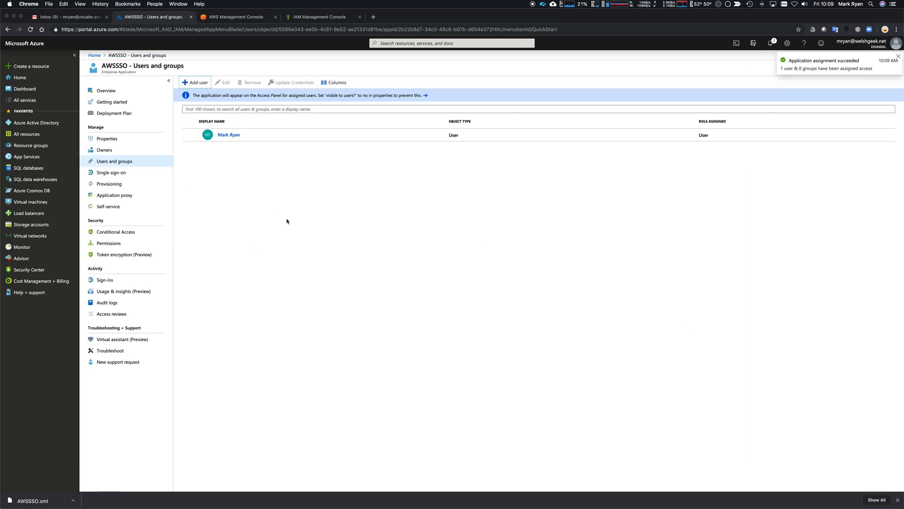
# Step: Reload the My Apps page and go back to the Azure portal
pyautogui.press('super+Tab')
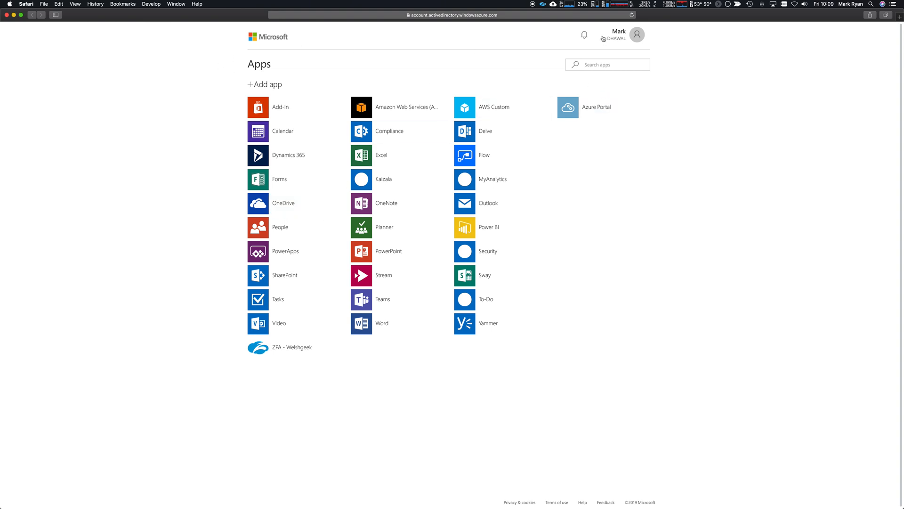
pyautogui.click(632, 15)
pyautogui.press('super+Tab')
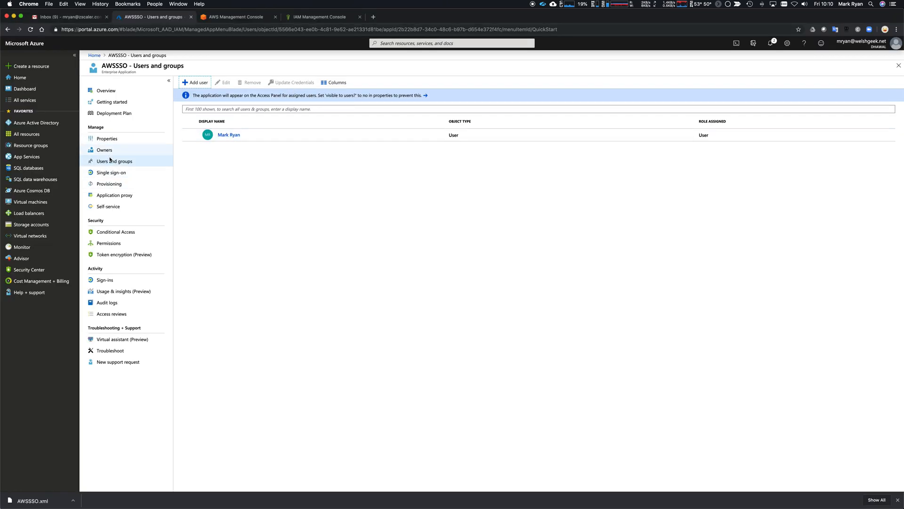
# Step: Allow self-service access requests for AWSSSO into testGrp1, save, and reload My Apps
pyautogui.click(111, 184)
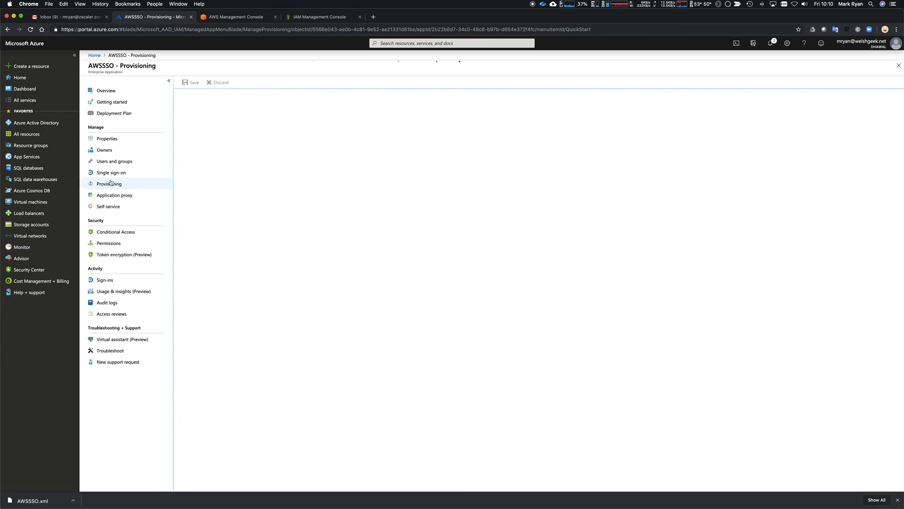
pyautogui.click(119, 209)
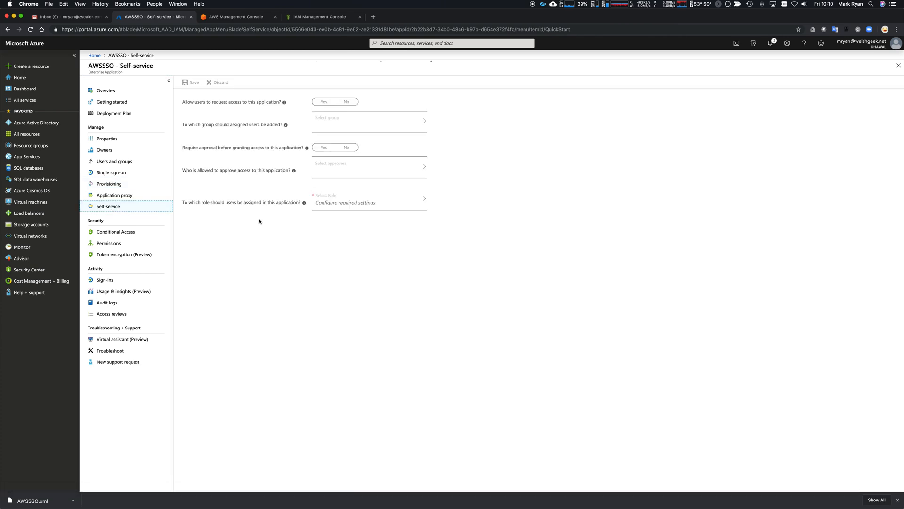
pyautogui.click(323, 102)
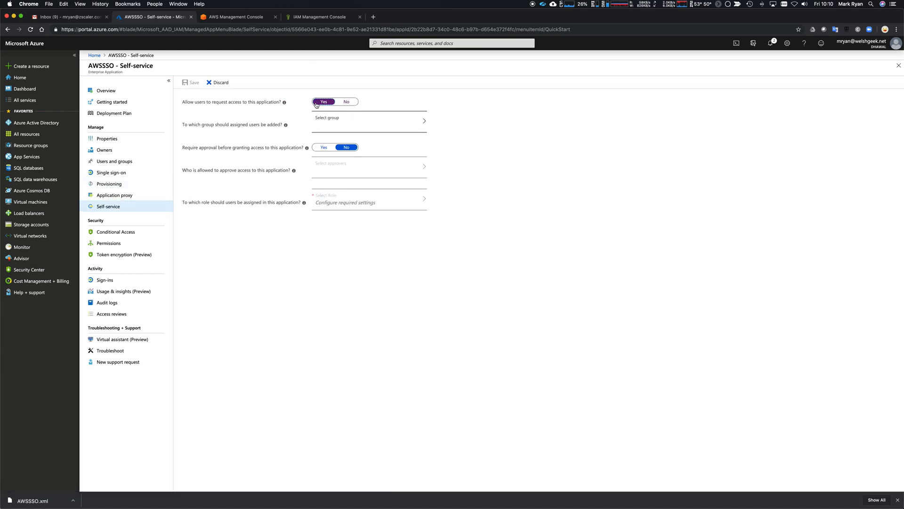
pyautogui.click(367, 124)
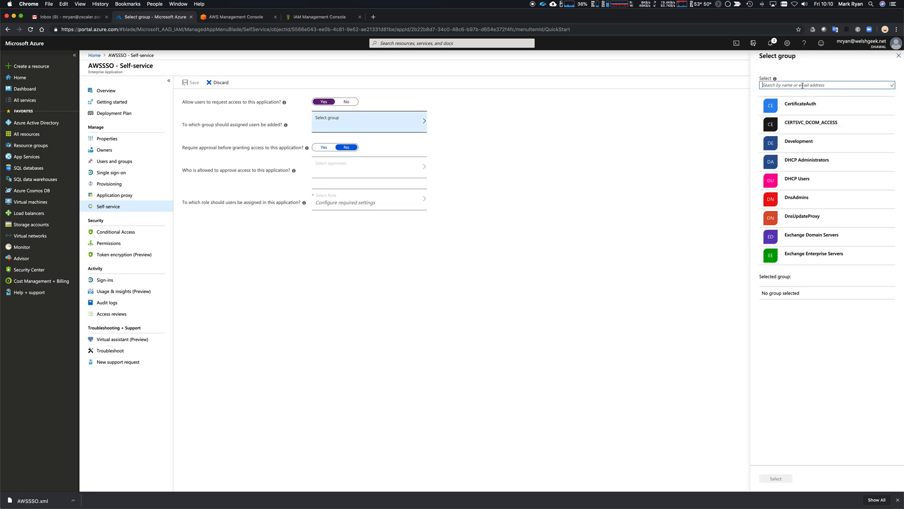
pyautogui.click(802, 86)
pyautogui.write('test')
pyautogui.click(798, 111)
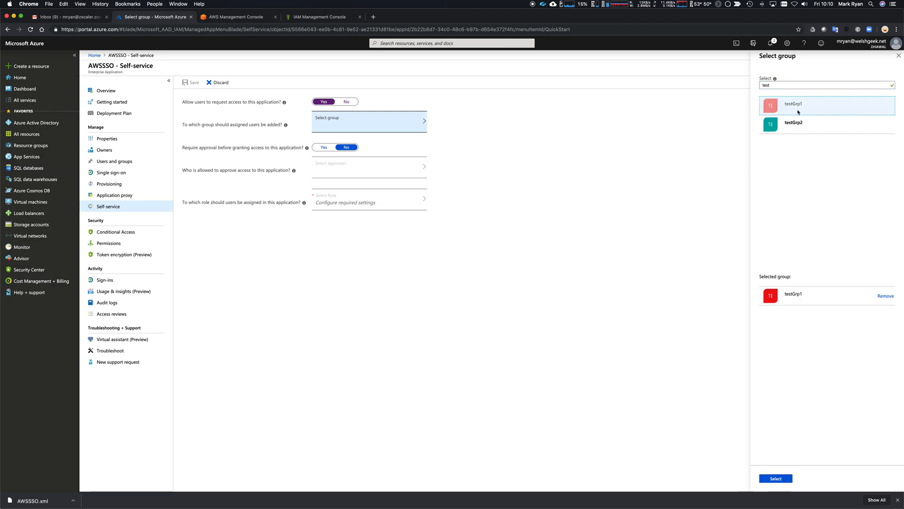
pyautogui.click(776, 478)
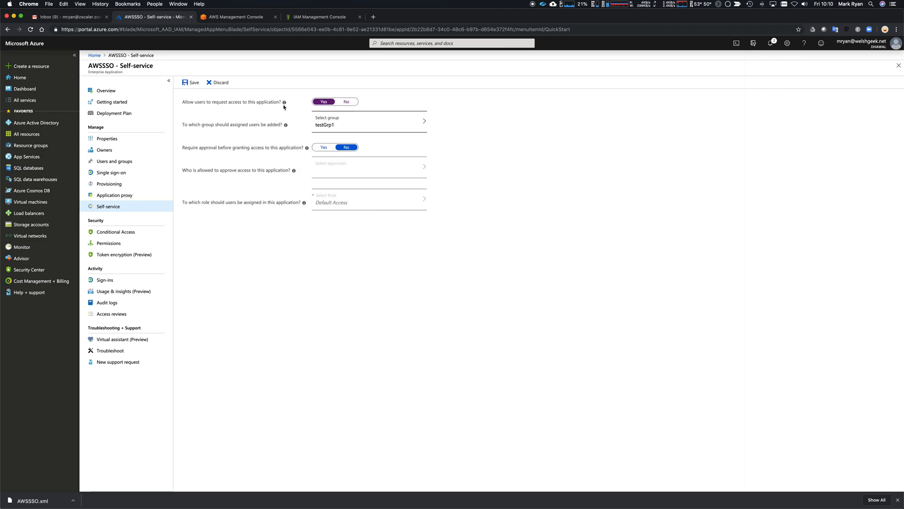
pyautogui.click(191, 82)
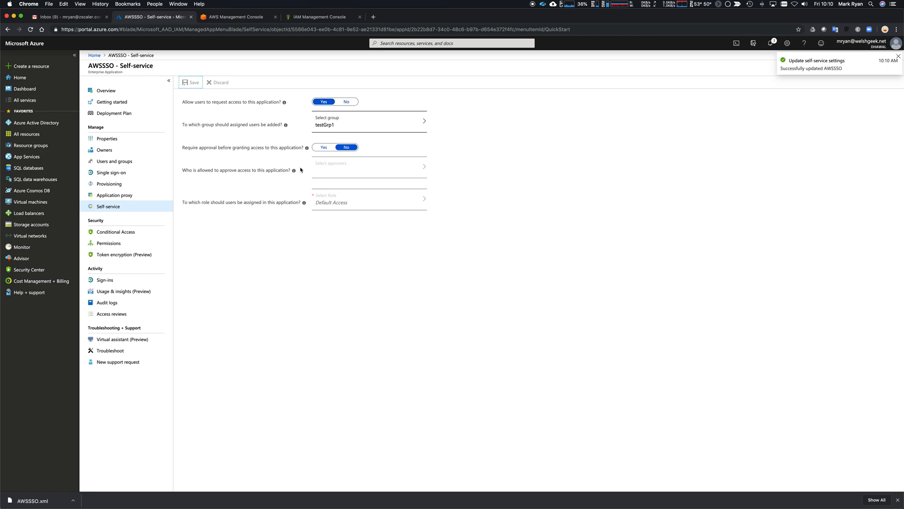
pyautogui.press('super+Tab')
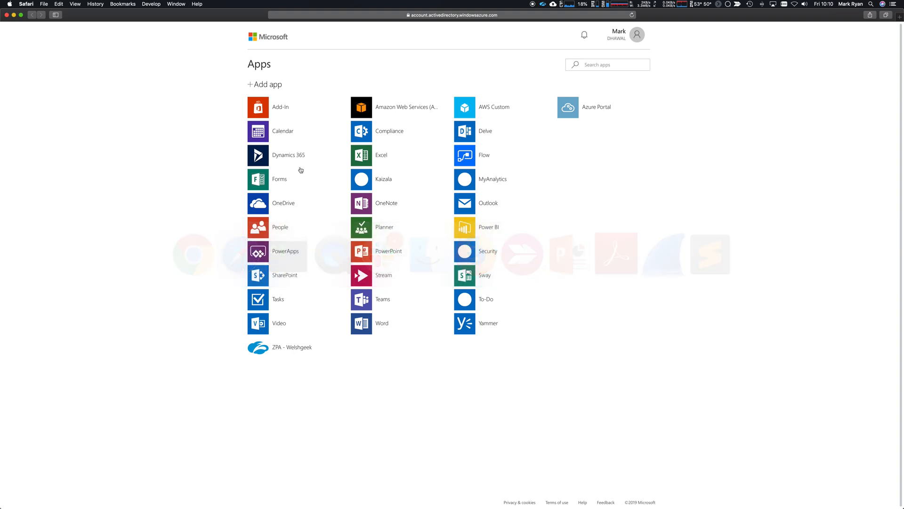
pyautogui.click(632, 14)
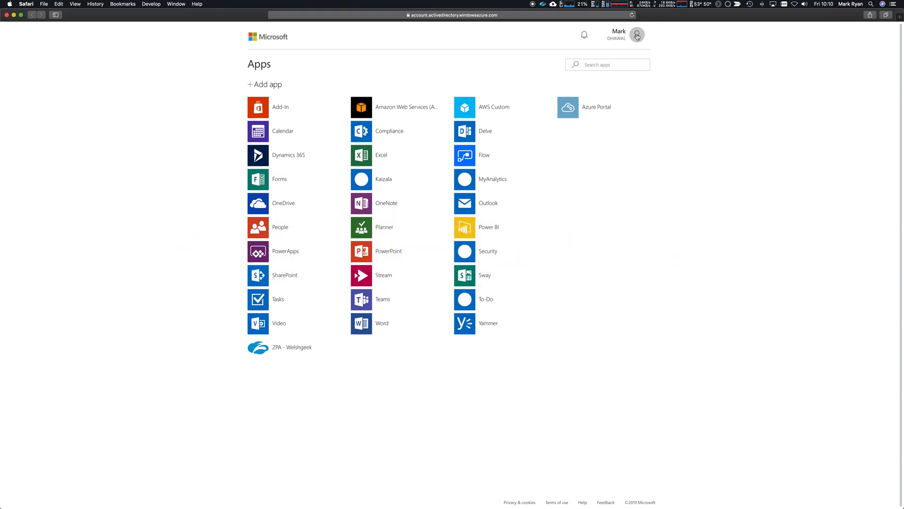
# Step: Sign out of My Apps and sign back in at myapps.microsoft.com
pyautogui.click(637, 35)
pyautogui.click(578, 131)
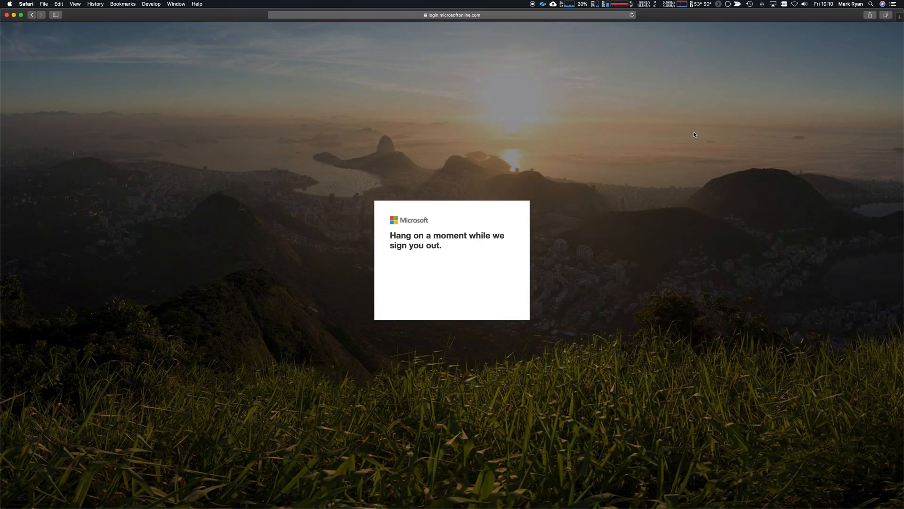
pyautogui.press('super+l')
pyautogui.write('myapps.microsoft.com')
pyautogui.press('Return')
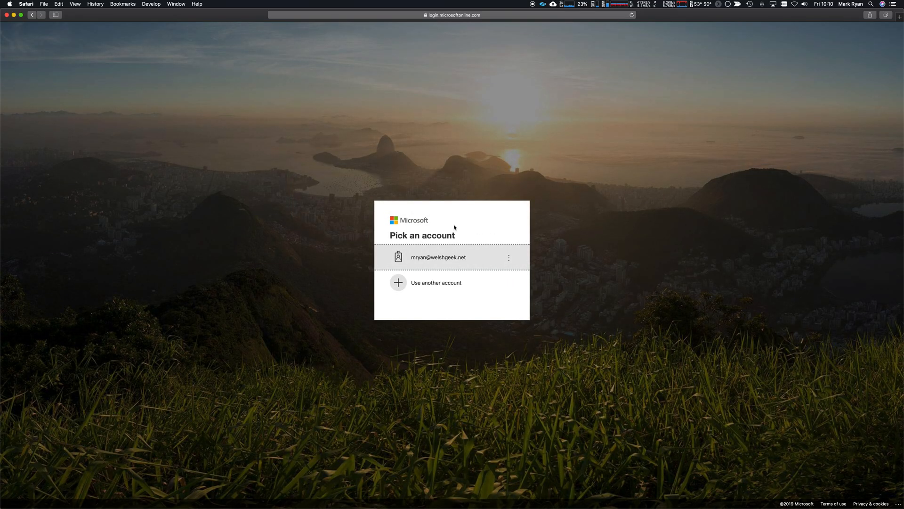
pyautogui.click(448, 254)
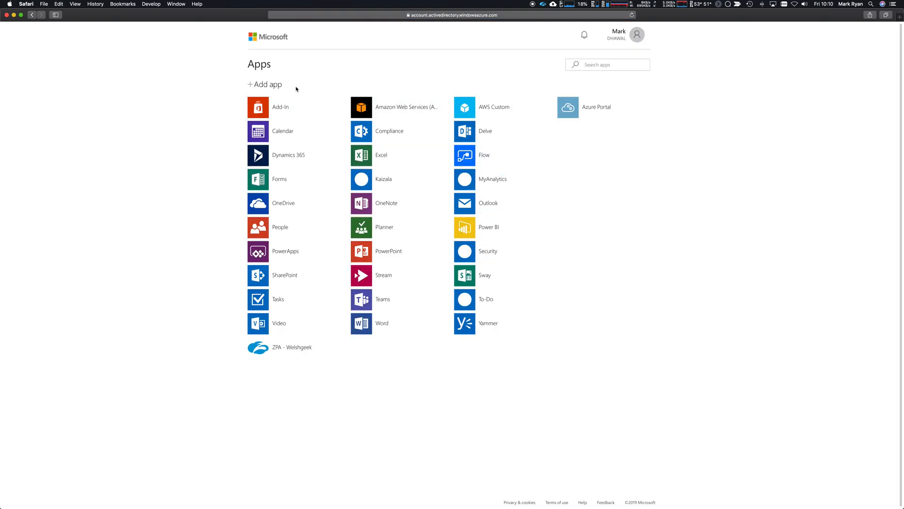
# Step: Add the suggested AWSSSO app to My Apps and reload the Apps list
pyautogui.click(267, 85)
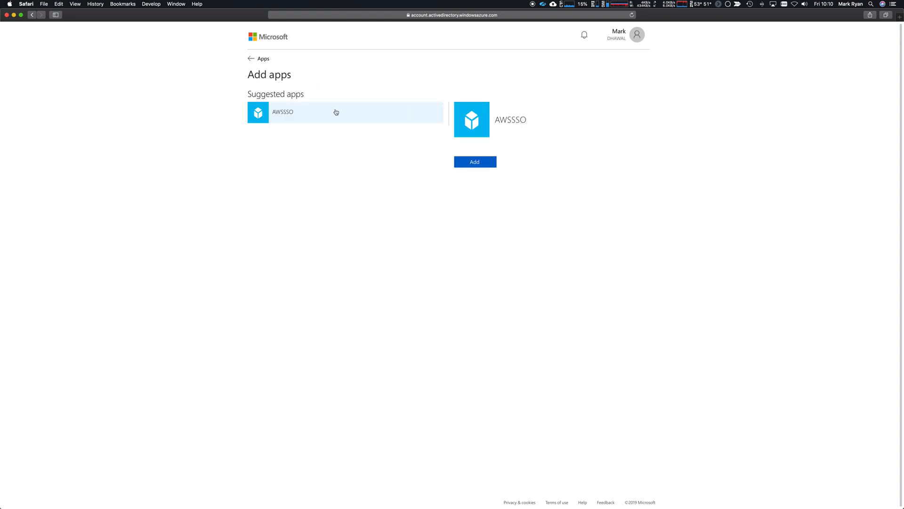
pyautogui.click(475, 162)
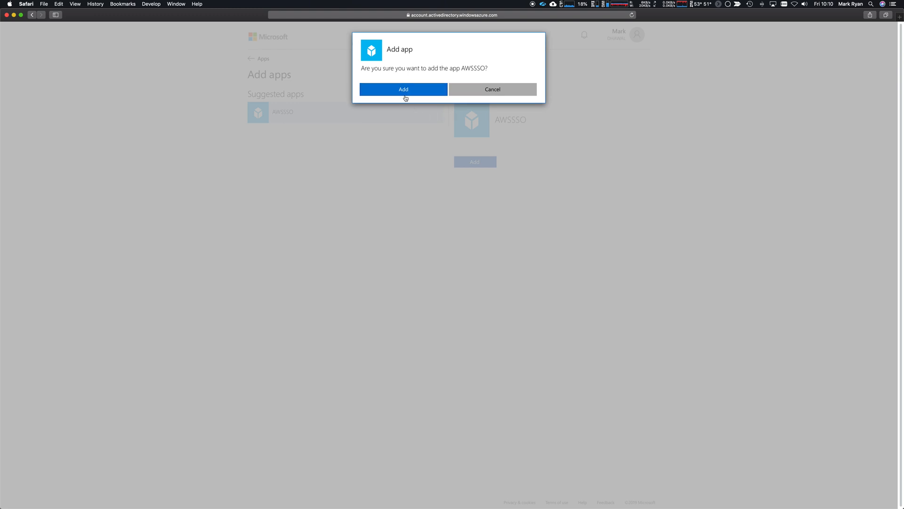
pyautogui.click(404, 89)
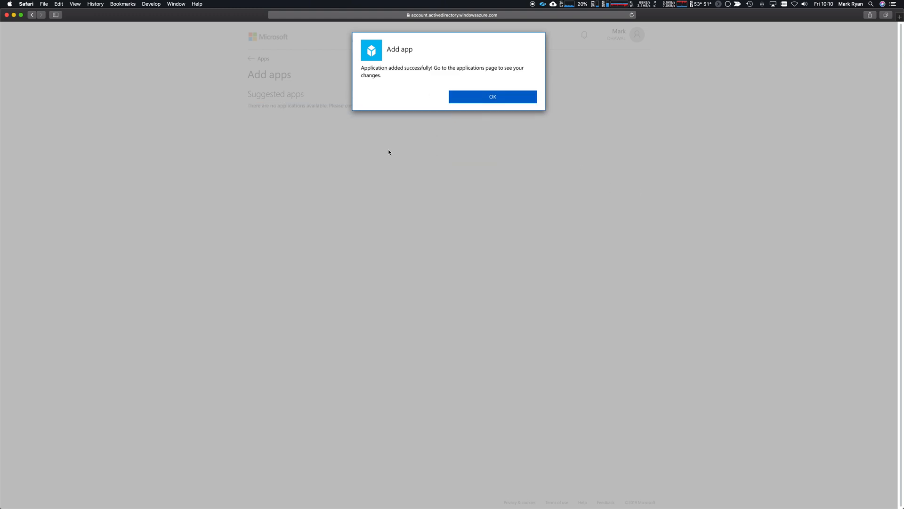
pyautogui.click(491, 97)
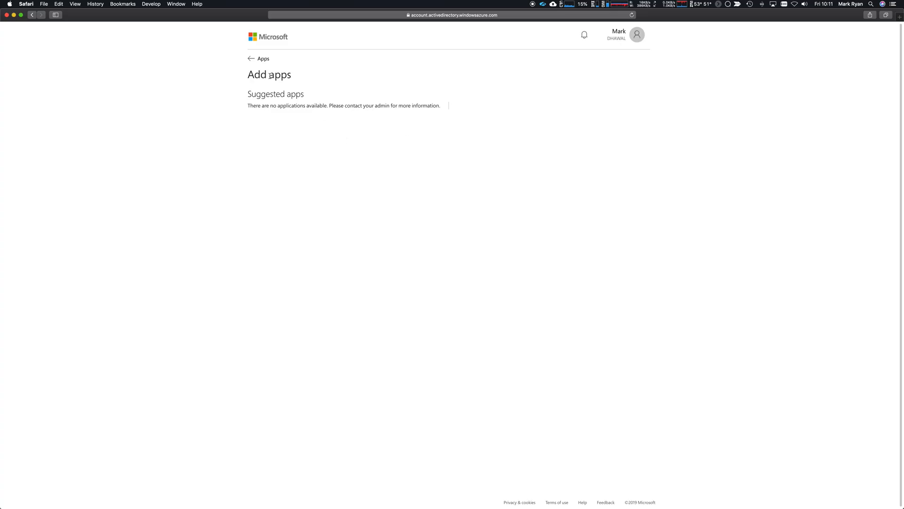
pyautogui.click(259, 62)
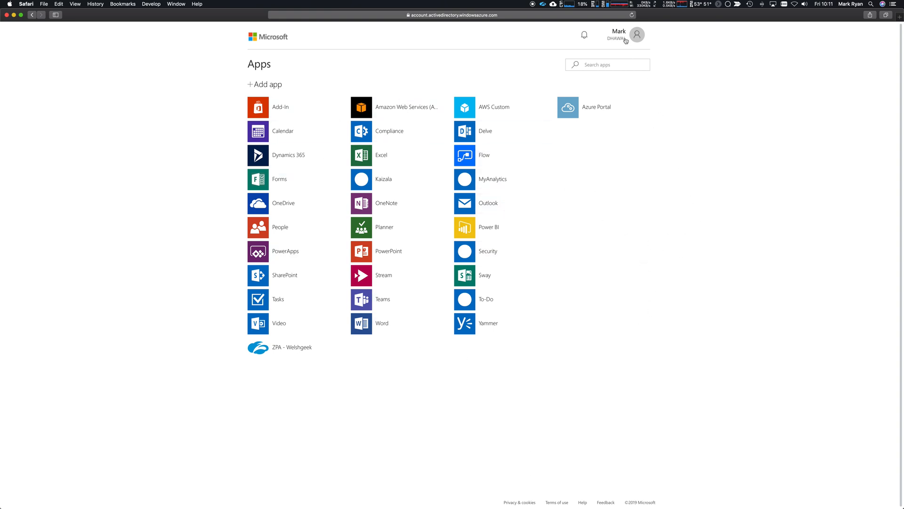
pyautogui.click(632, 15)
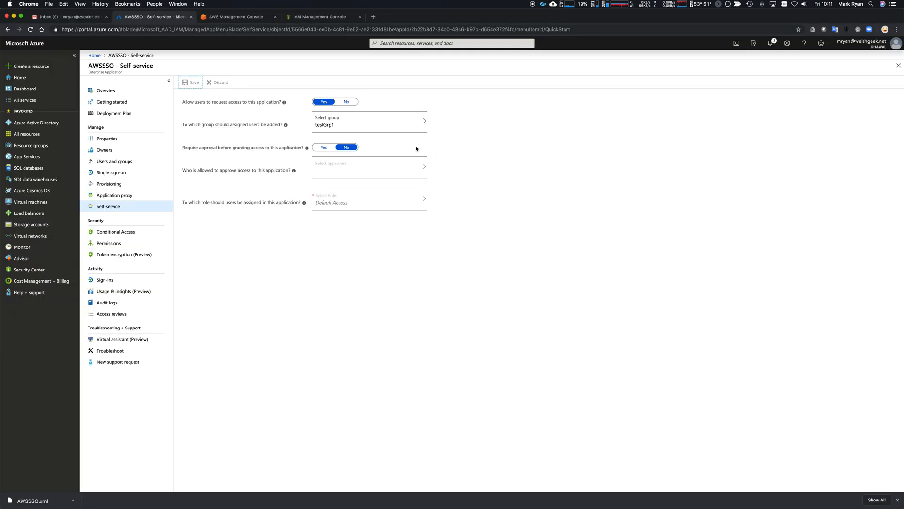
# Step: Test AWSSSO single sign-on as the current user and confirm the AWS Management Console opens
pyautogui.click(125, 173)
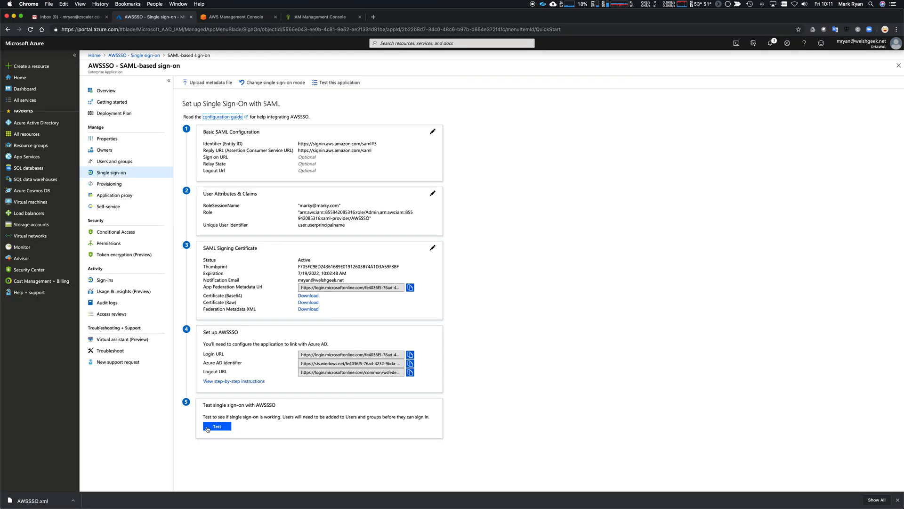
pyautogui.click(216, 426)
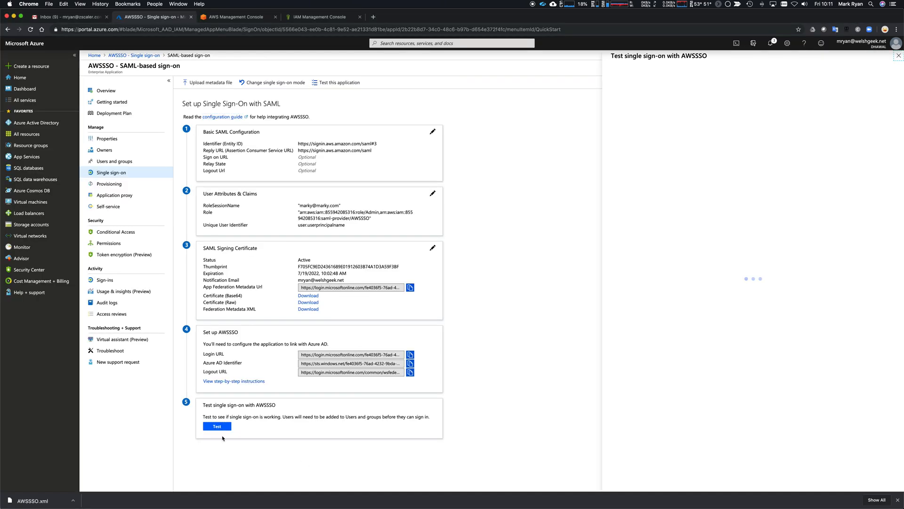
pyautogui.click(661, 124)
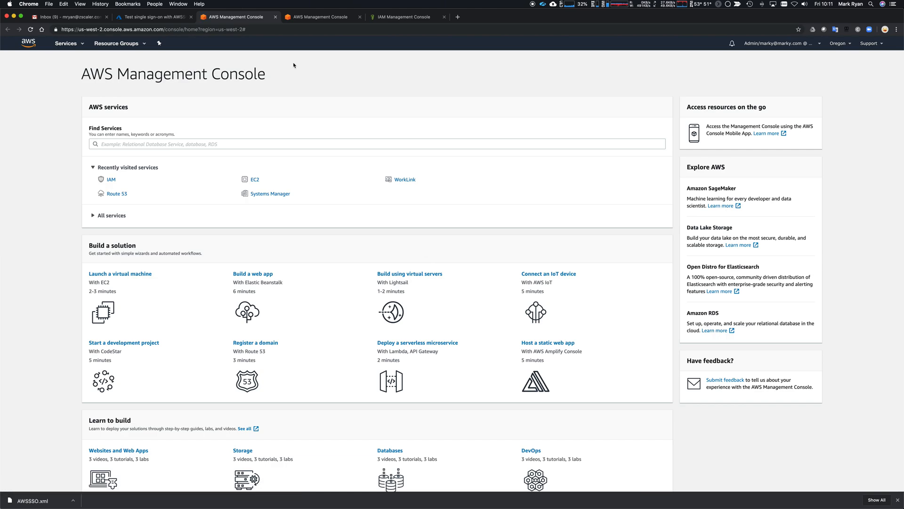
# Step: Close the AWS Management Console, second AWS console and IAM console tabs
pyautogui.click(275, 17)
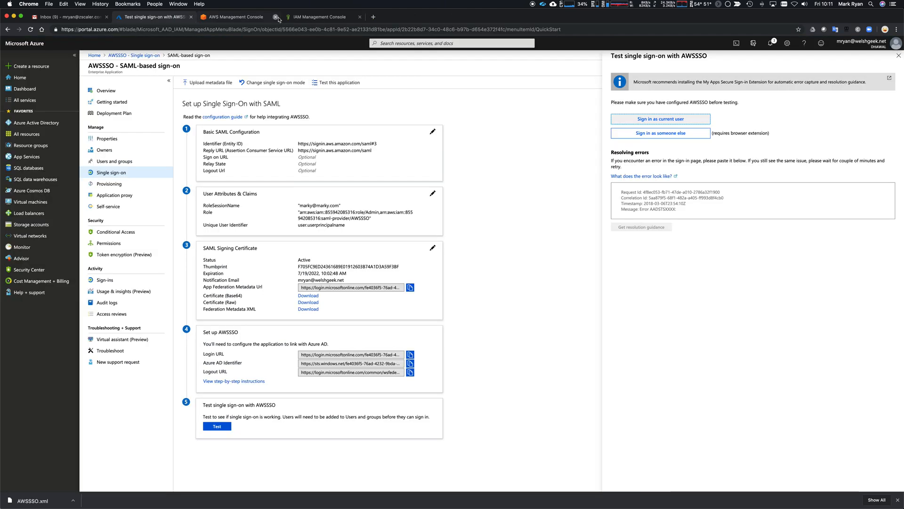
pyautogui.click(276, 17)
pyautogui.click(276, 17)
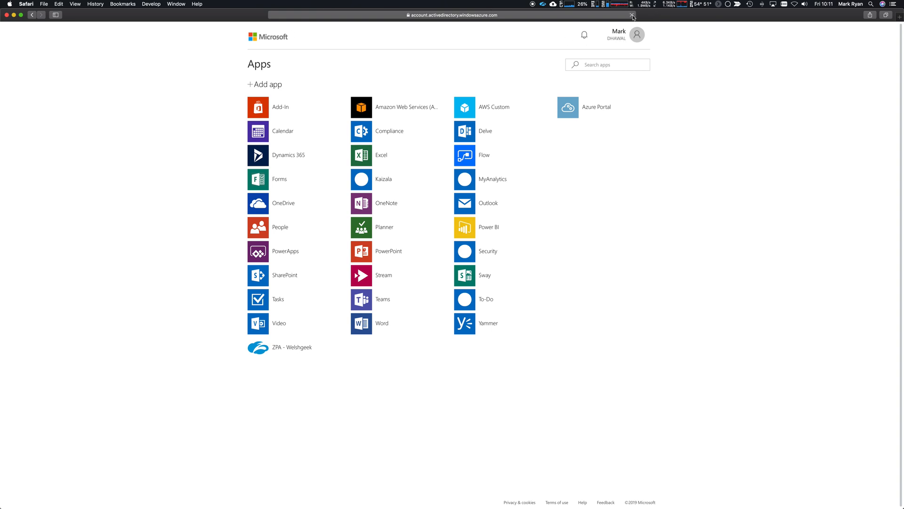
# Step: Reload My Apps and add the AWSSSO app from the suggested apps
pyautogui.click(632, 15)
pyautogui.click(602, 65)
pyautogui.click(252, 84)
pyautogui.click(311, 105)
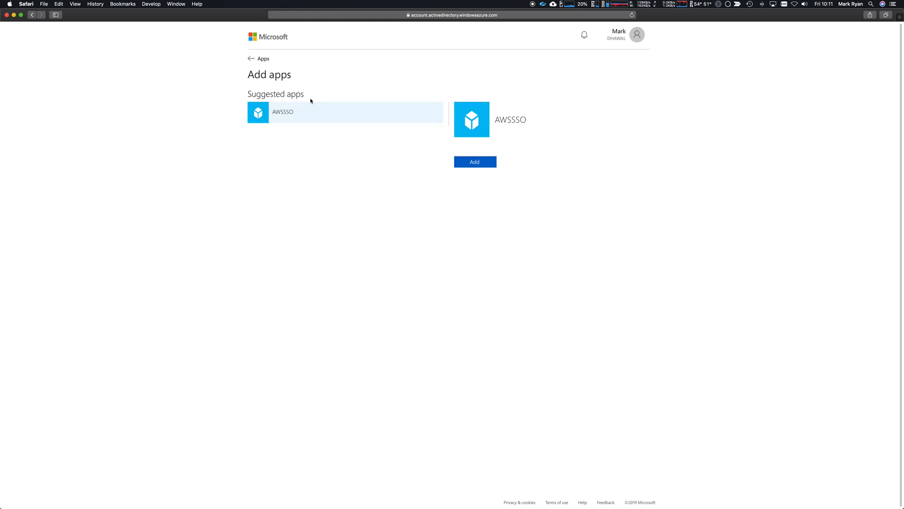
pyautogui.click(477, 161)
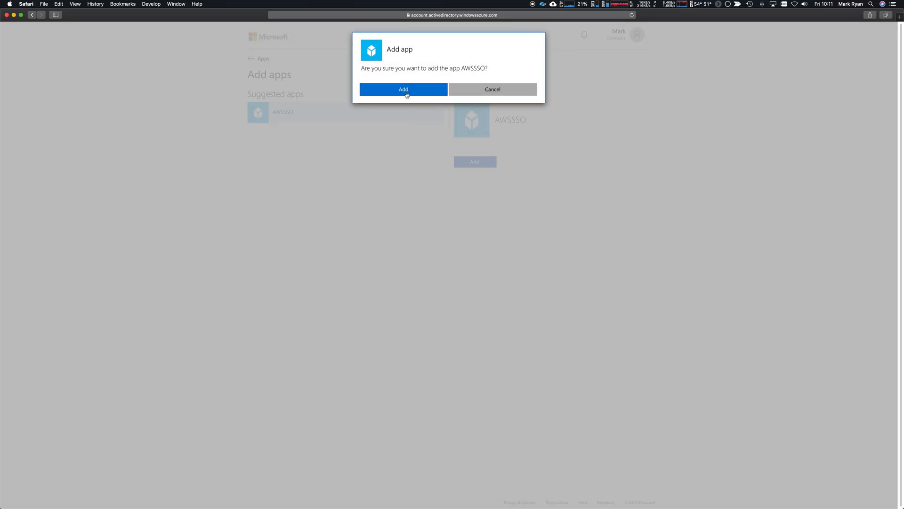
pyautogui.click(405, 91)
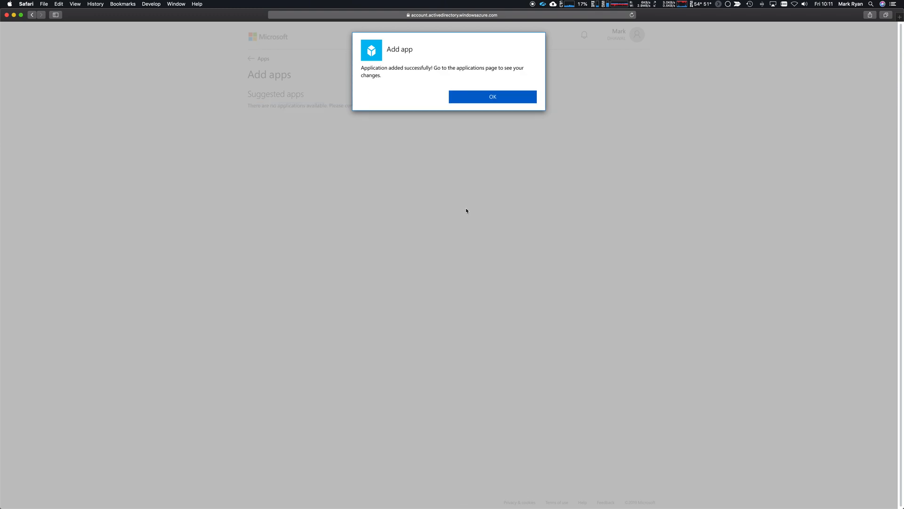
pyautogui.click(488, 98)
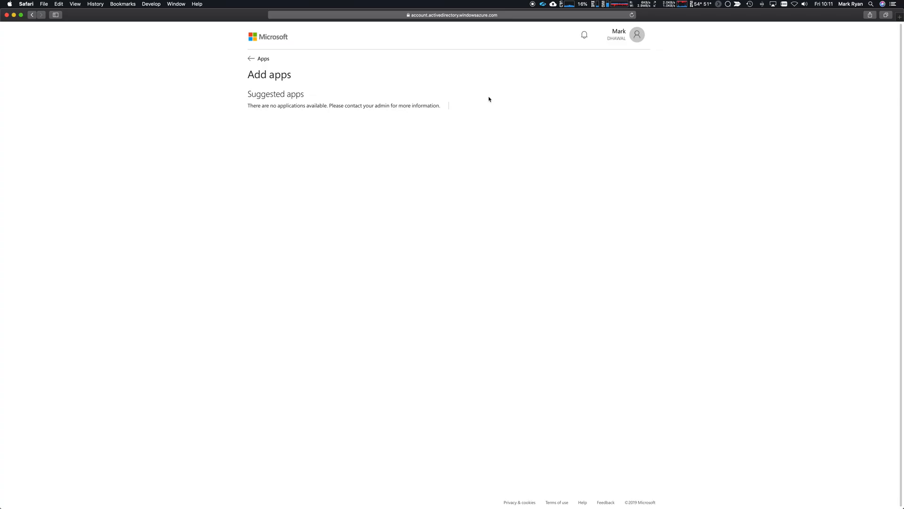
pyautogui.click(263, 61)
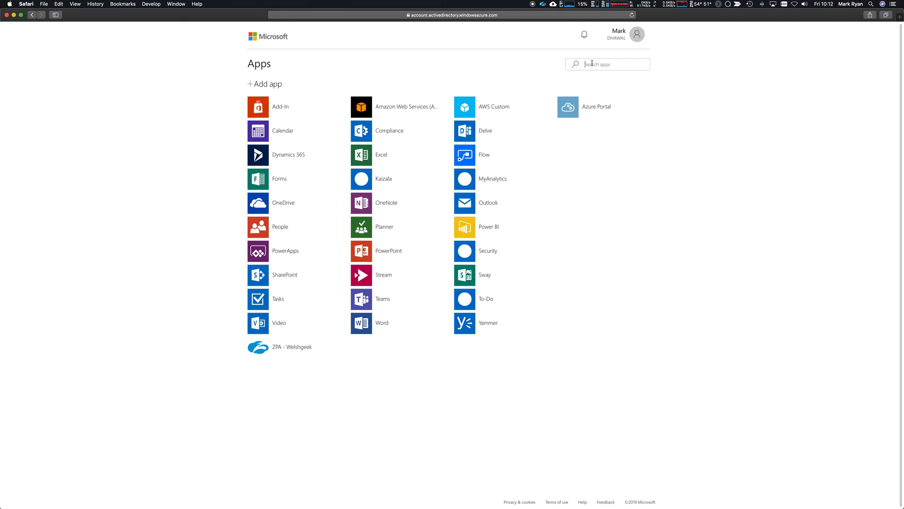
# Step: Search apps for 'AW', add AWSSSO again, and return to the Azure portal
pyautogui.write('AWS')
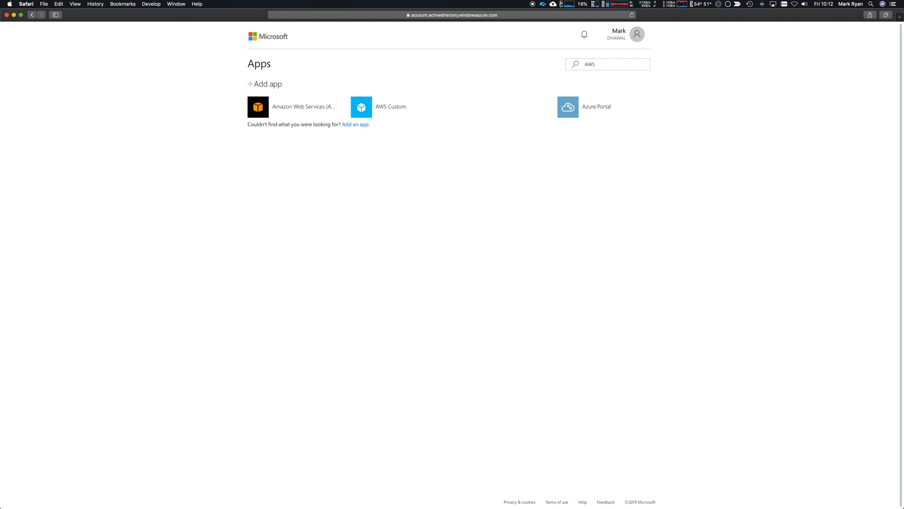
pyautogui.click(345, 126)
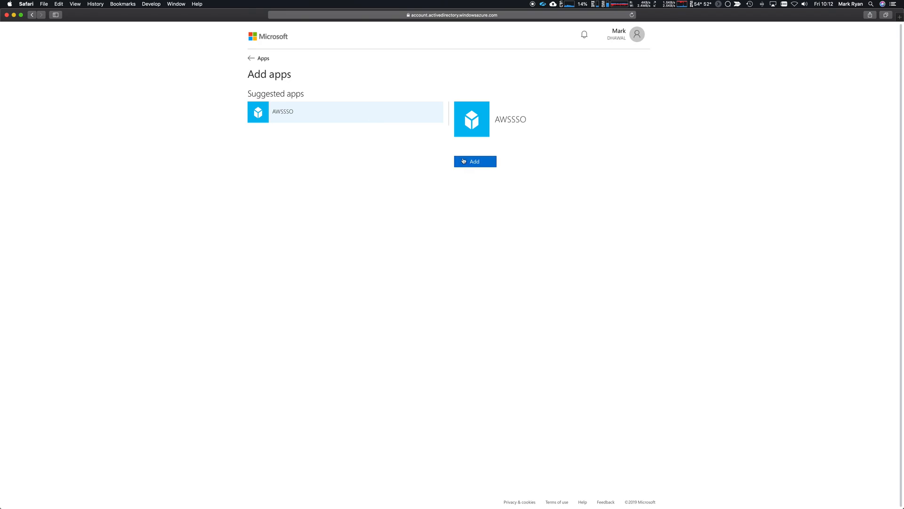
pyautogui.click(464, 161)
pyautogui.click(422, 86)
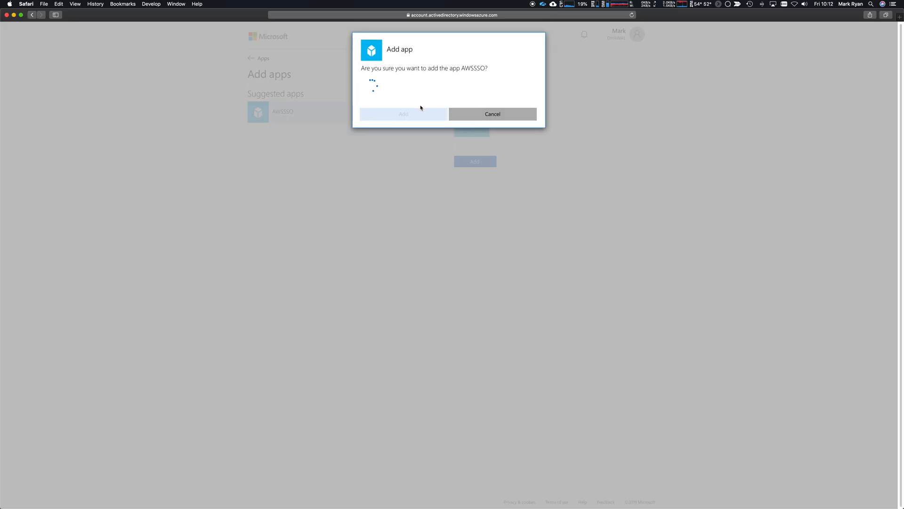
pyautogui.click(490, 97)
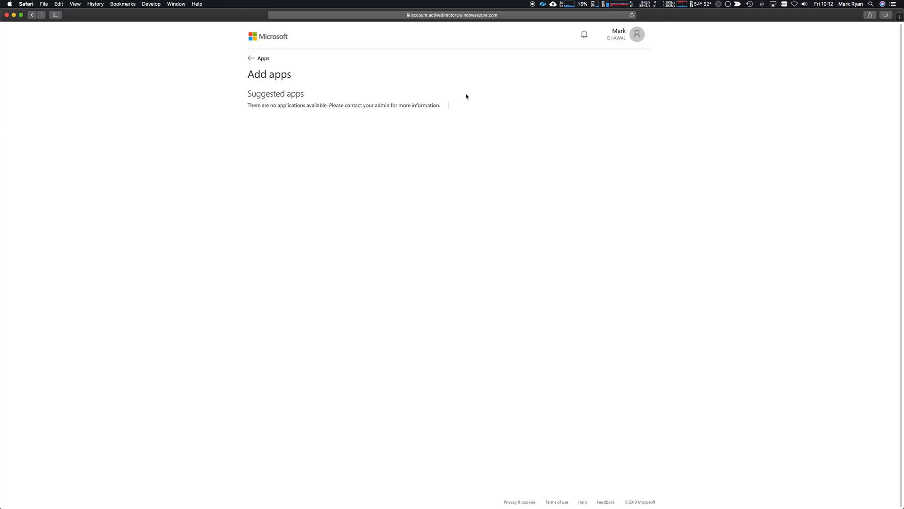
pyautogui.click(270, 59)
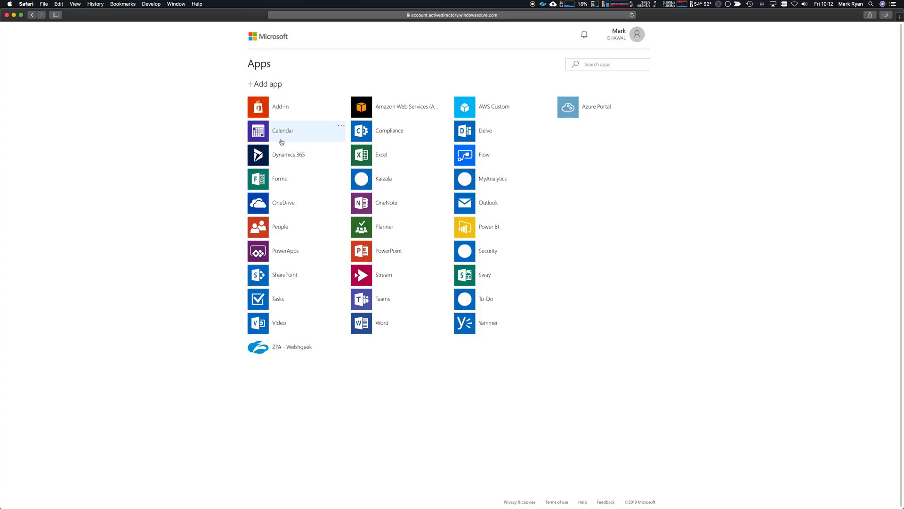
pyautogui.press('super+Tab')
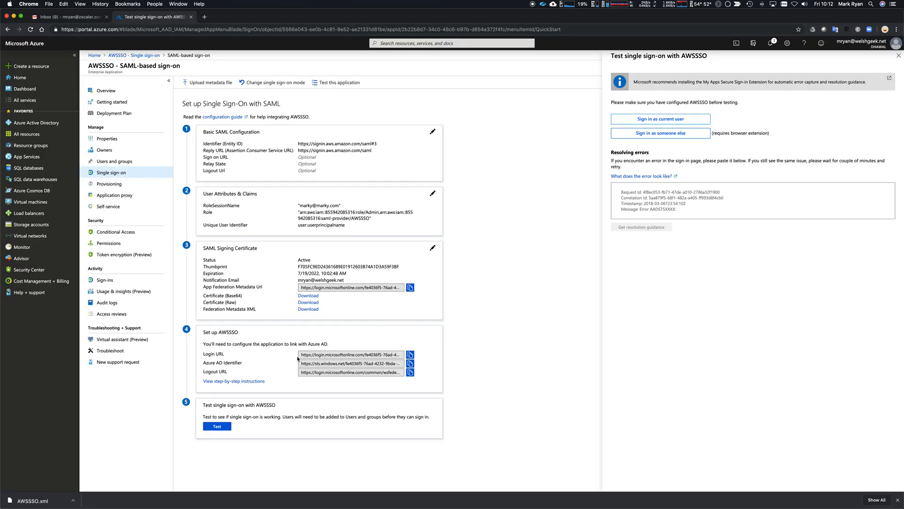
# Step: Copy the AWSSSO Login URL and open it in Safari
pyautogui.click(410, 355)
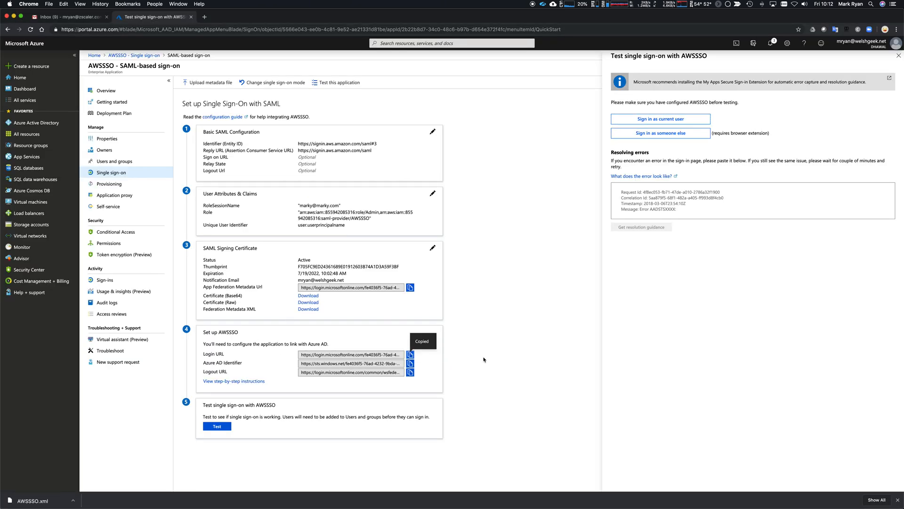
pyautogui.press('super+grave')
pyautogui.press('super+grave')
pyautogui.press('super+Tab')
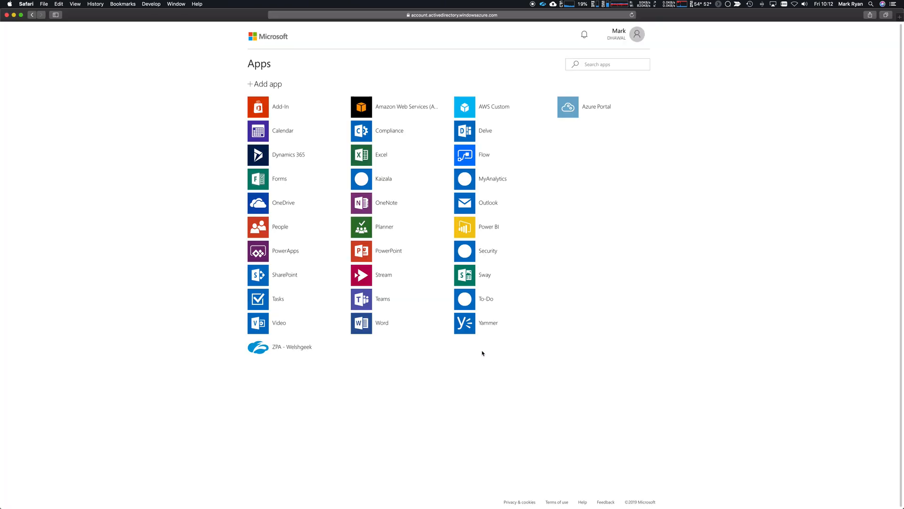
pyautogui.press('super+l')
pyautogui.press('super+v')
pyautogui.press('Return')
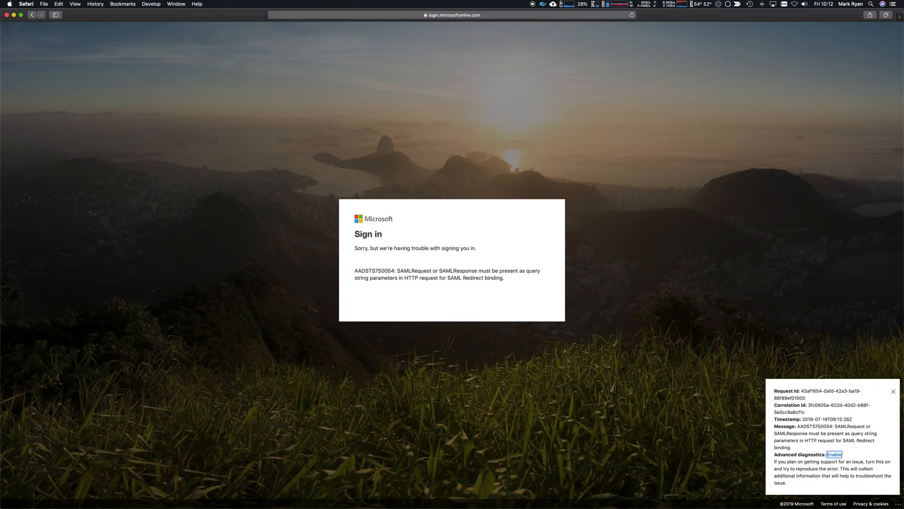
pyautogui.press('super+Tab')
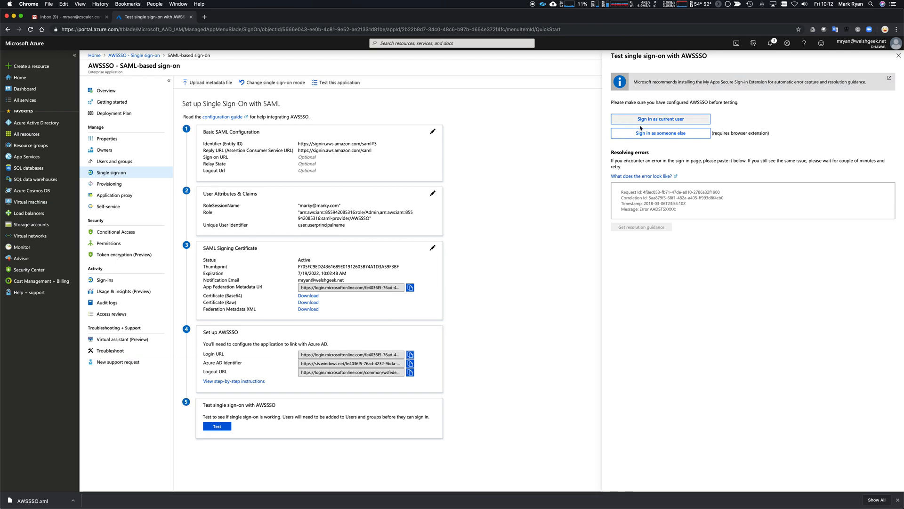
# Step: Try the SAML Single Sign-On Service URL from the step-by-step instructions, then view AWSSSO's users and groups
pyautogui.click(240, 384)
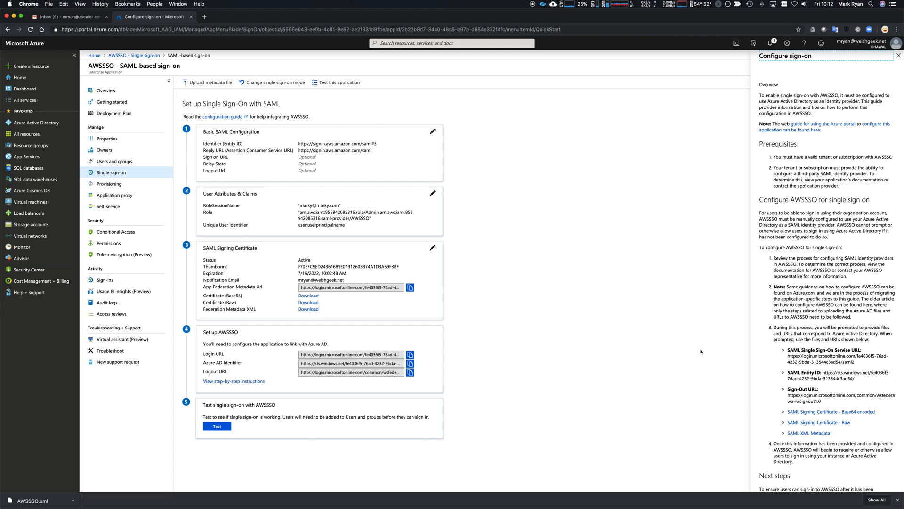
pyautogui.moveTo(855, 362); pyautogui.dragTo(792, 357)
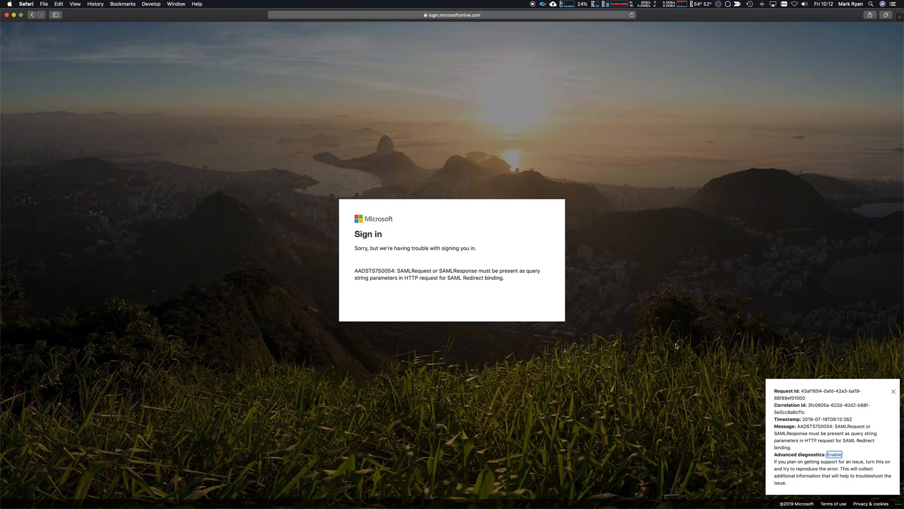
pyautogui.press('super+l')
pyautogui.press('Return')
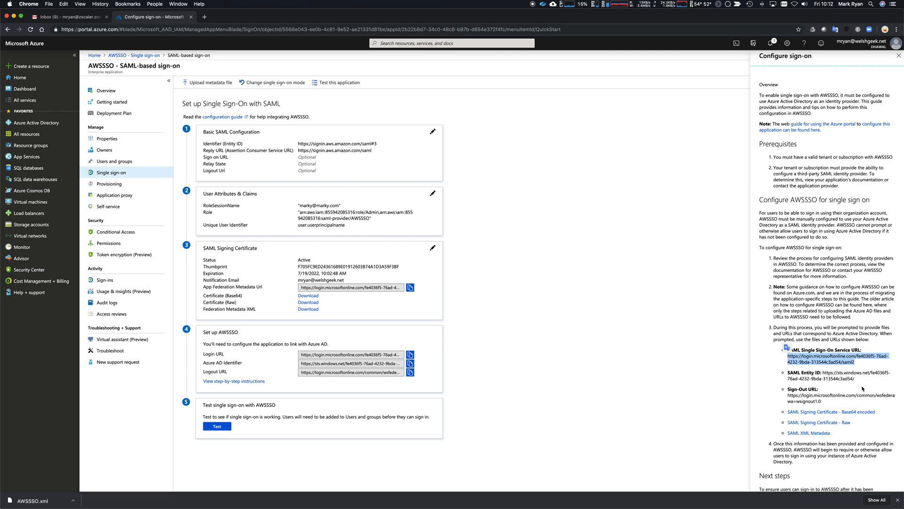
pyautogui.scroll(-3, 862, 389)
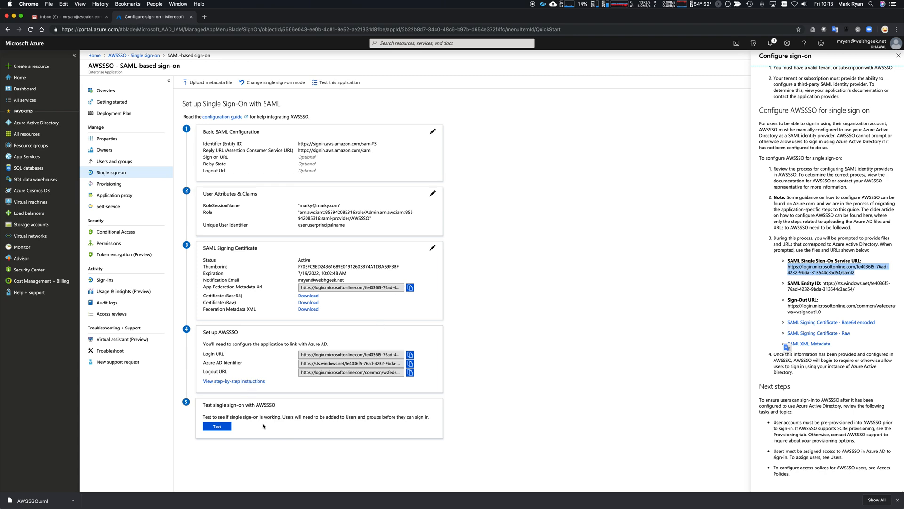
pyautogui.click(119, 162)
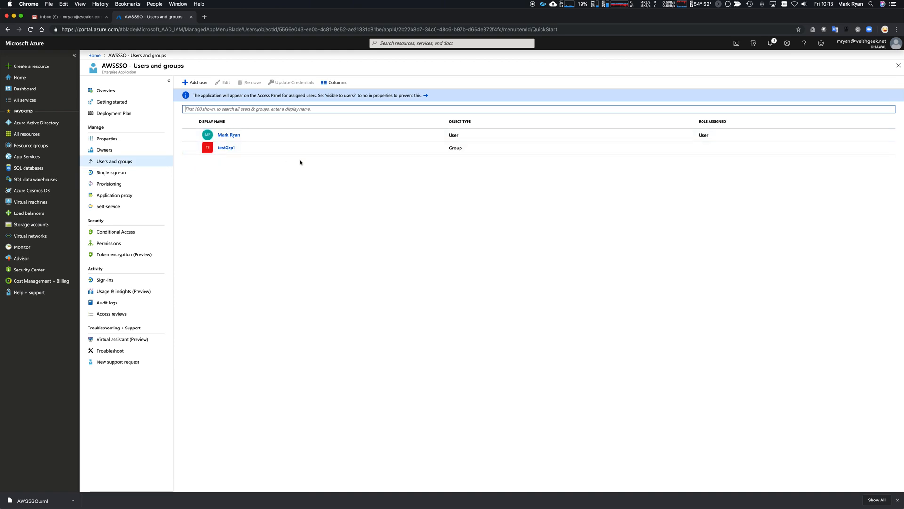
# Step: Review AWSSSO's Single sign-on, Provisioning, Self-service and Properties pages
pyautogui.click(121, 173)
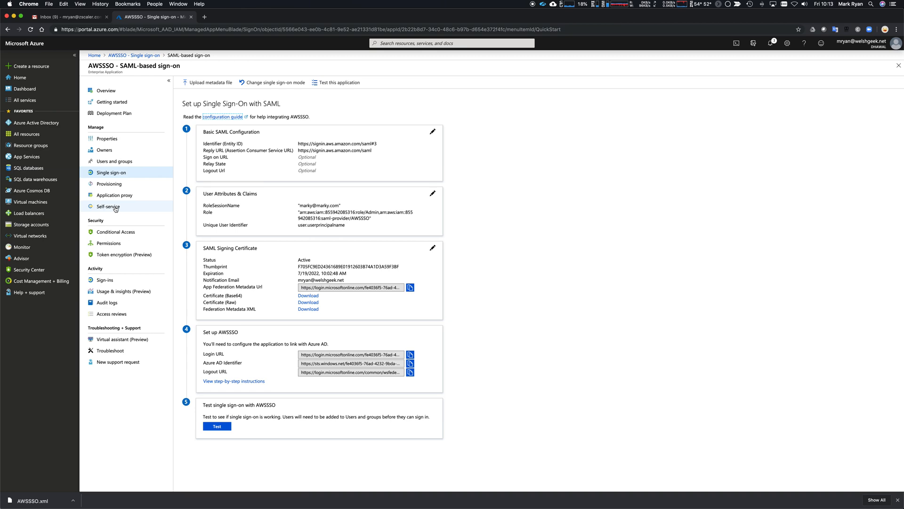
pyautogui.click(110, 185)
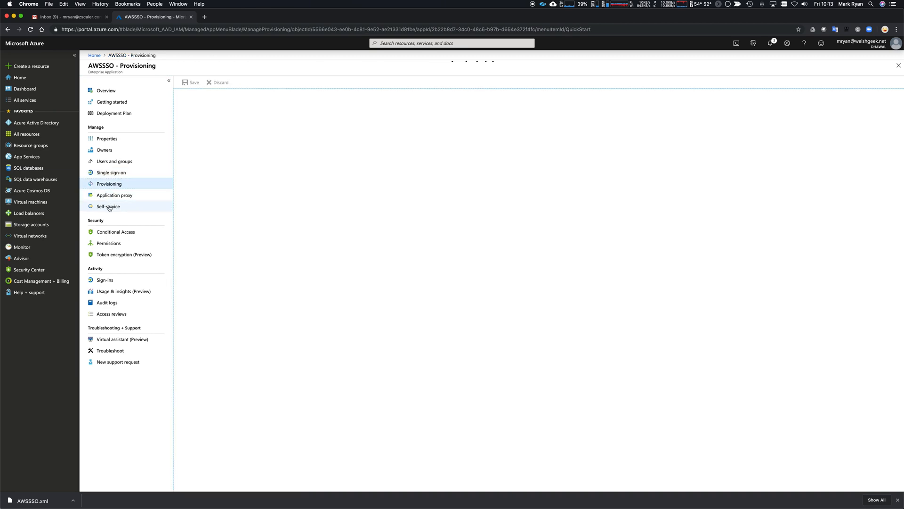
pyautogui.click(109, 208)
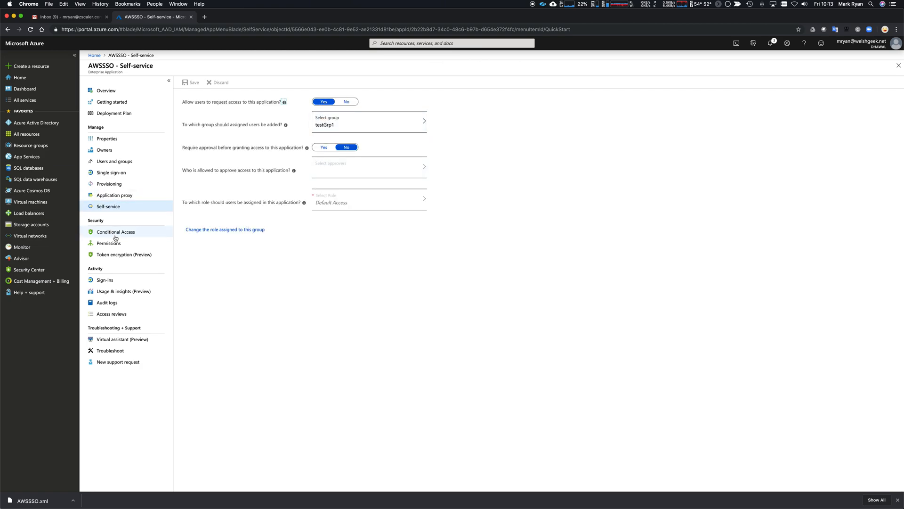
pyautogui.click(108, 139)
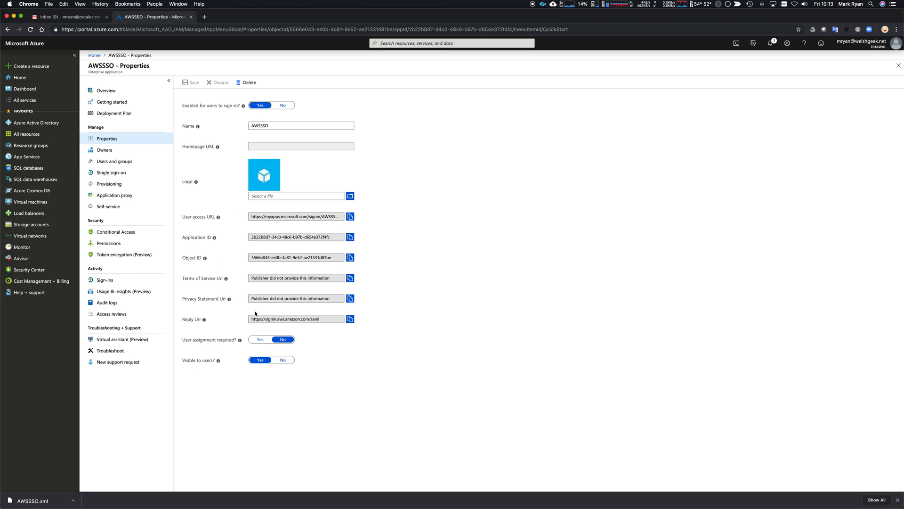
# Step: Copy AWSSSO's User access URL and open it in Safari to reach My Apps
pyautogui.click(297, 217)
pyautogui.click(350, 217)
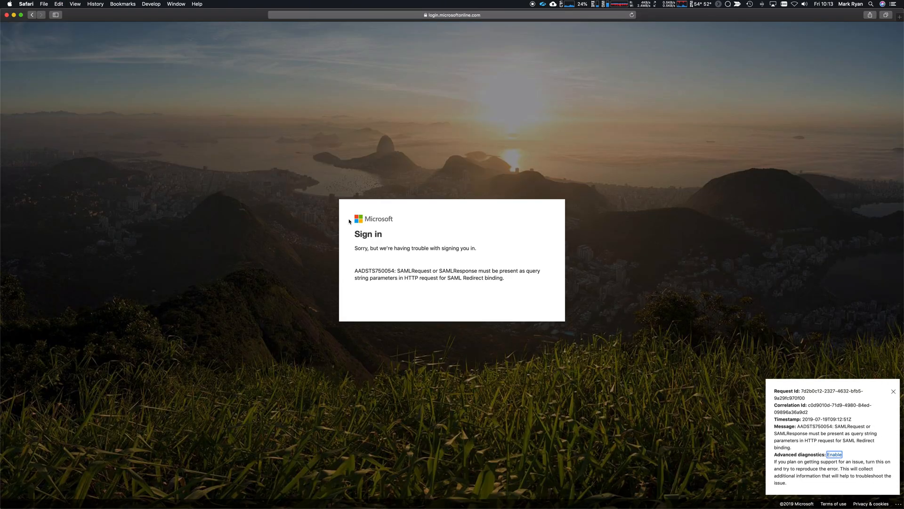
pyautogui.press('super+l')
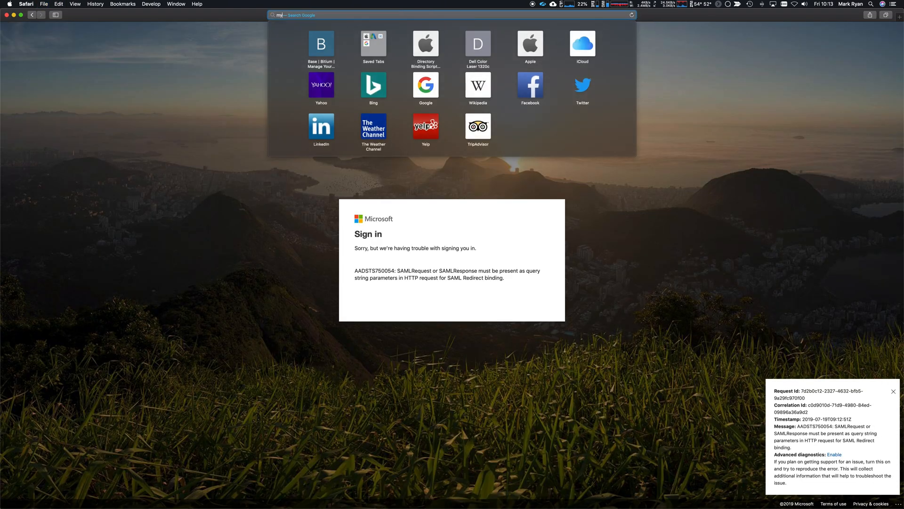
pyautogui.press('super+v')
pyautogui.press('Return')
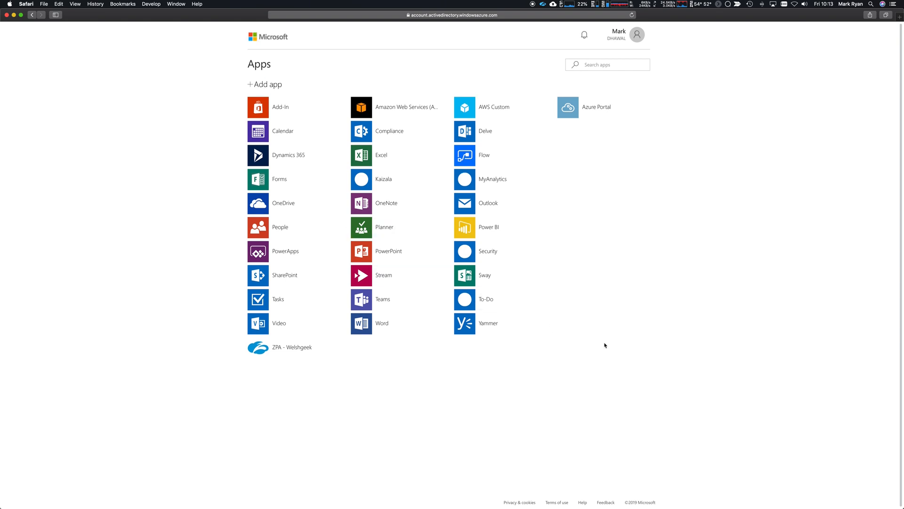
pyautogui.press('super+l')
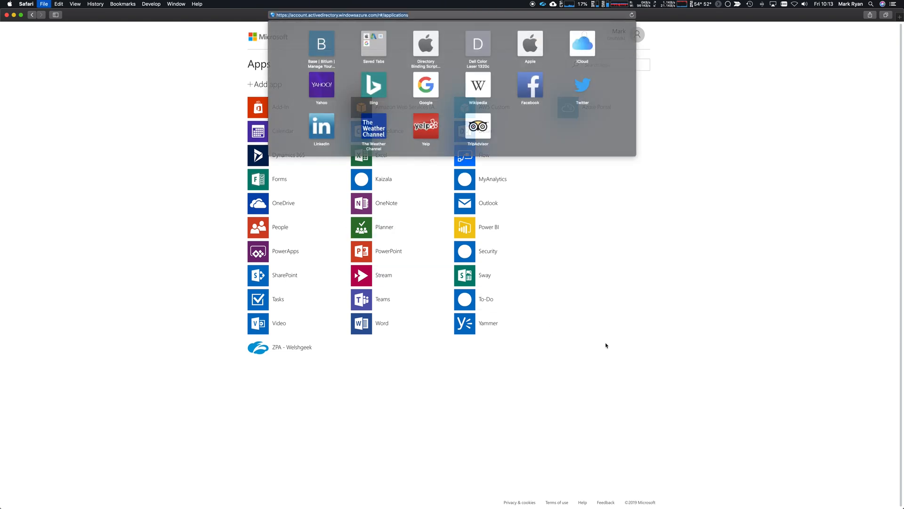
pyautogui.press('super+v')
pyautogui.press('Return')
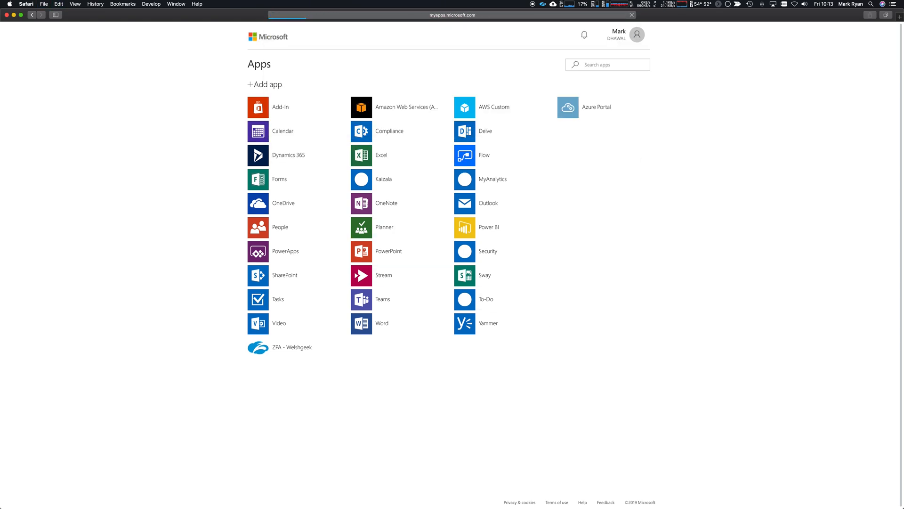